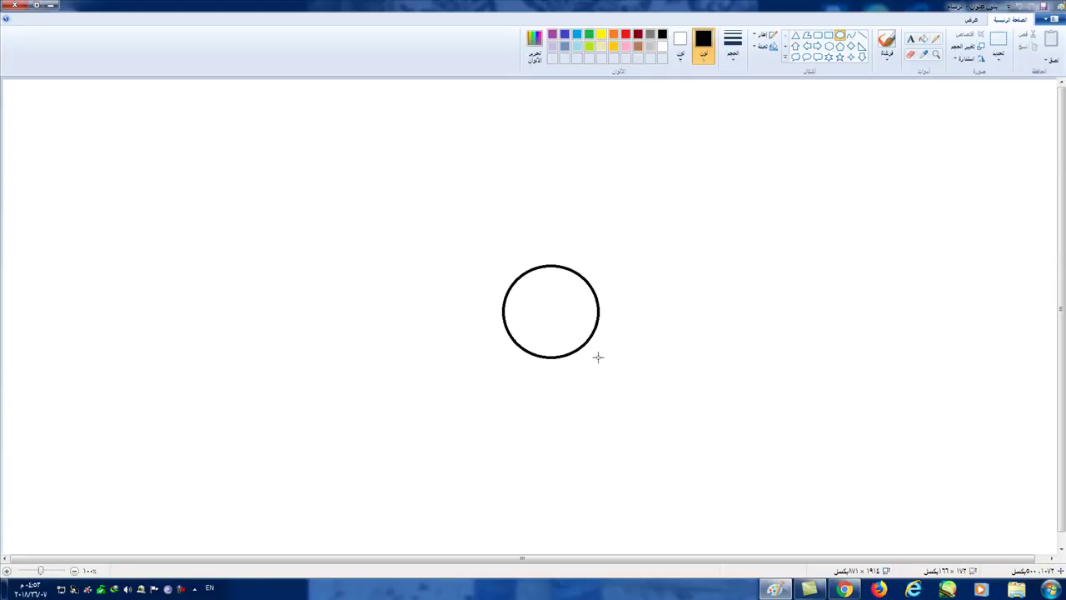
# Step: Move the circle slightly up and to the right, and enlarge it to about 190 × 180 pixels
pyautogui.moveTo(551, 304); pyautogui.dragTo(581, 290)
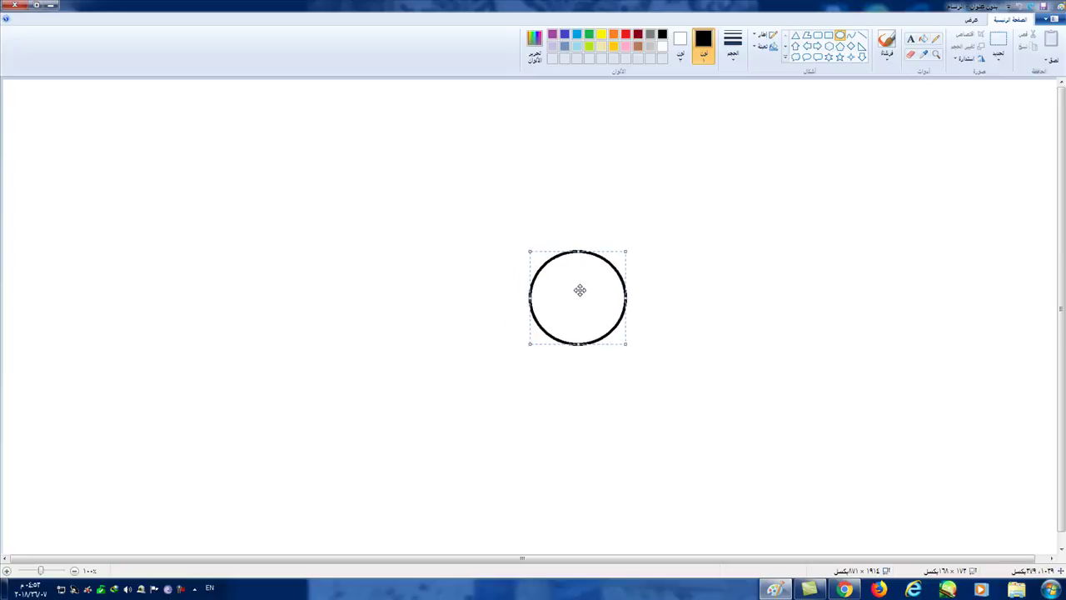
pyautogui.moveTo(628, 347); pyautogui.dragTo(635, 354)
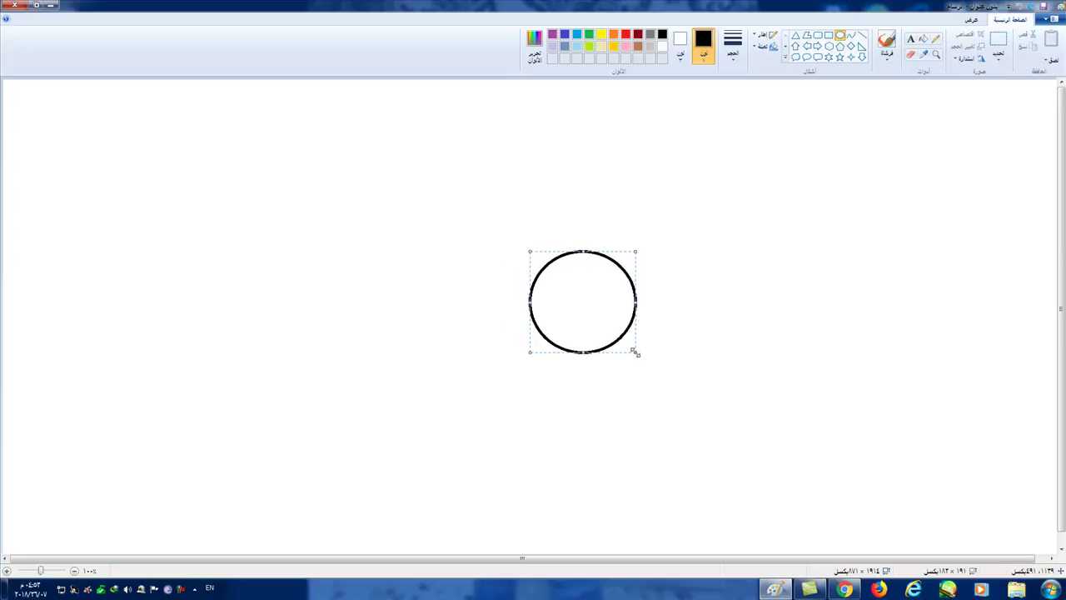
# Step: Draw a straight slanted line down from the circle's lower right and a nearly horizontal hem line joining its lower end
pyautogui.click(862, 35)
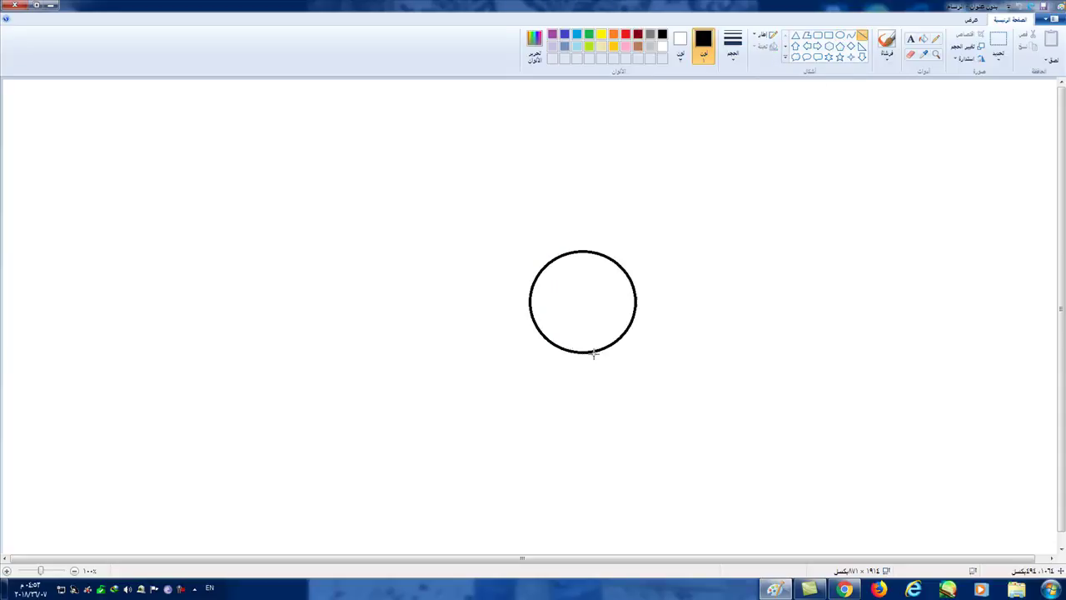
pyautogui.moveTo(599, 350)
pyautogui.mouseDown()
pyautogui.moveTo(571, 466)
pyautogui.moveTo(590, 493)
pyautogui.moveTo(647, 492)
pyautogui.mouseUp()
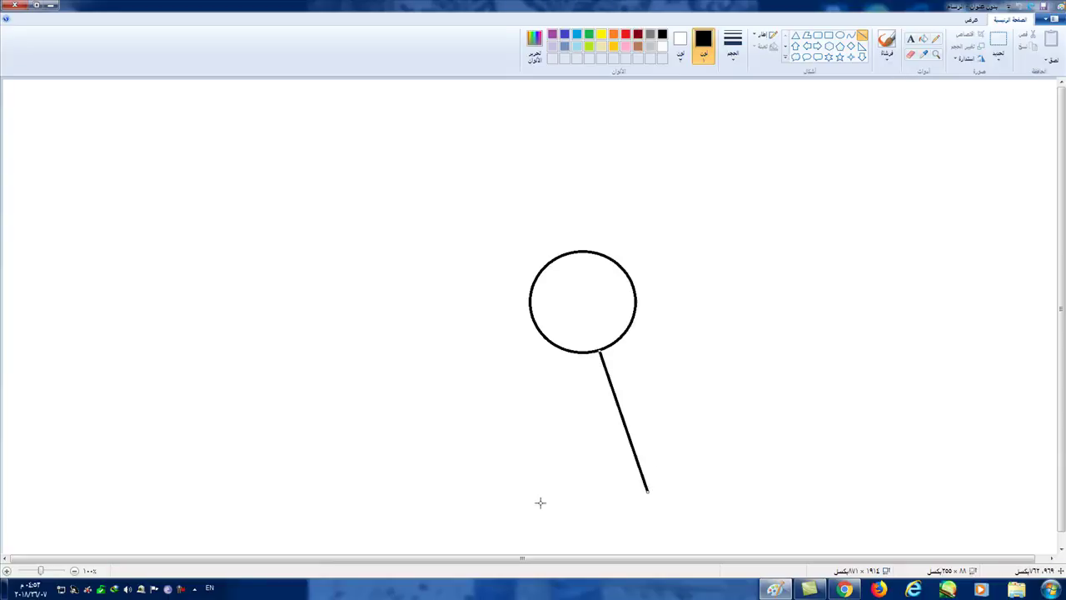
pyautogui.moveTo(530, 500)
pyautogui.mouseDown()
pyautogui.moveTo(619, 507)
pyautogui.moveTo(647, 492)
pyautogui.mouseUp()
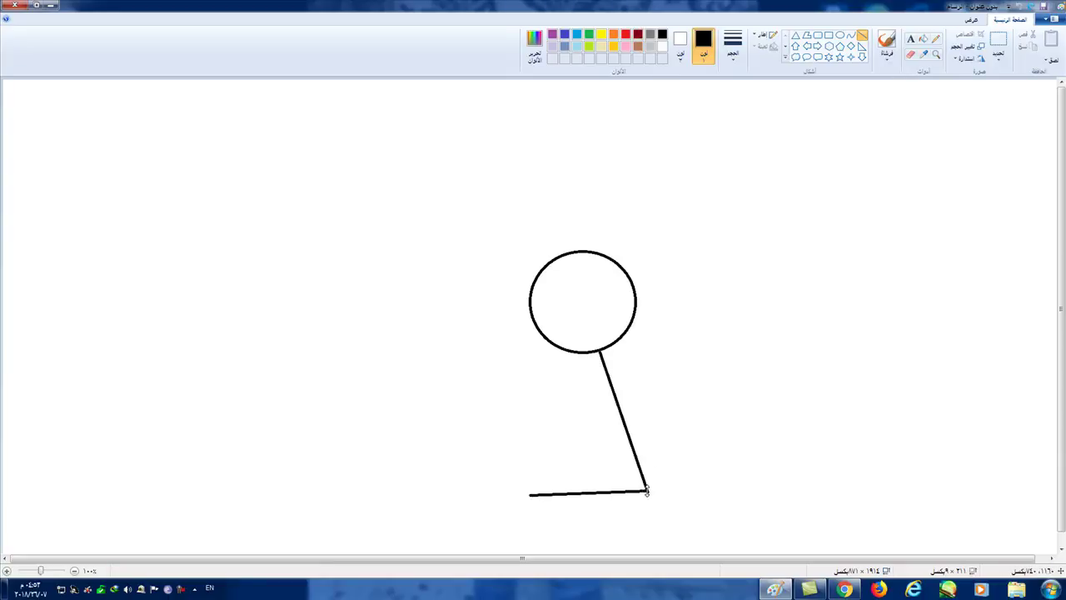
# Step: Draw the dress's left side as an inward-bending curve from the head to the hem, and shift its upper end left
pyautogui.click(852, 36)
pyautogui.moveTo(582, 353); pyautogui.dragTo(530, 495)
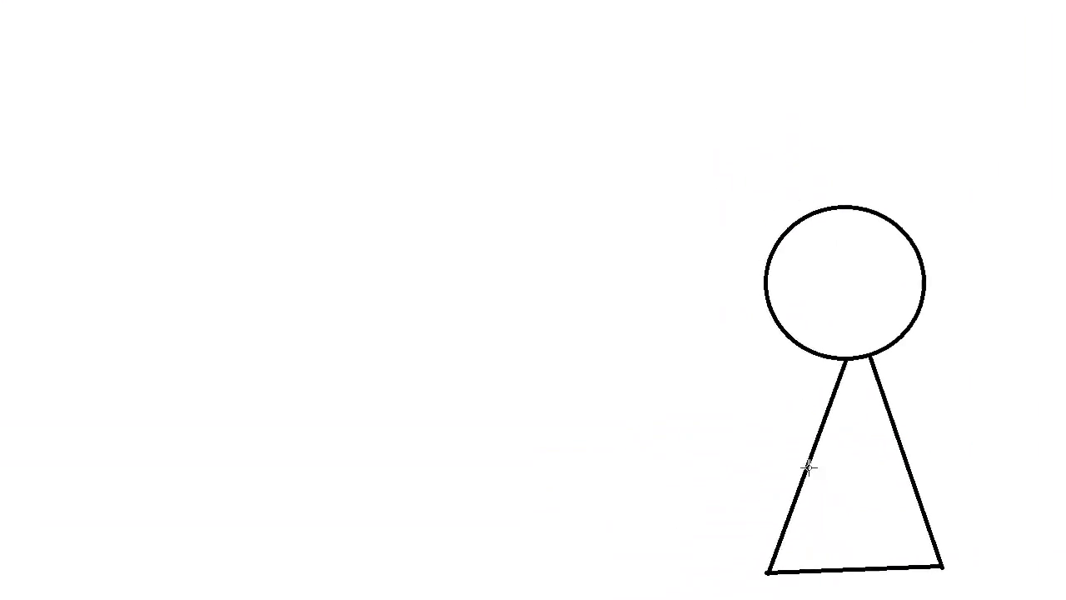
pyautogui.moveTo(558, 426); pyautogui.dragTo(573, 434)
pyautogui.moveTo(830, 481); pyautogui.dragTo(838, 485)
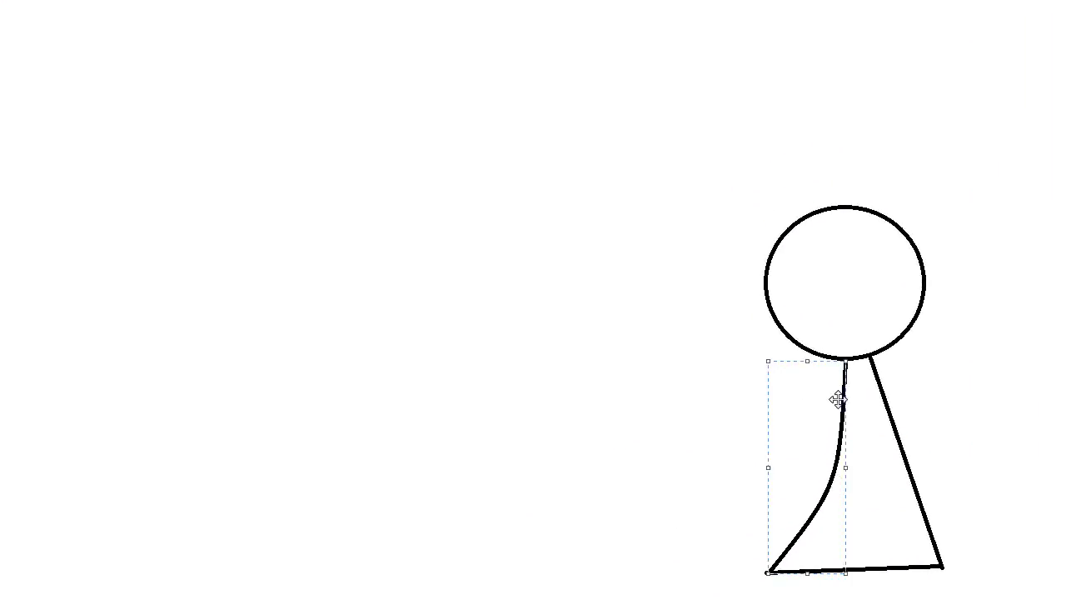
pyautogui.moveTo(846, 364); pyautogui.dragTo(827, 359)
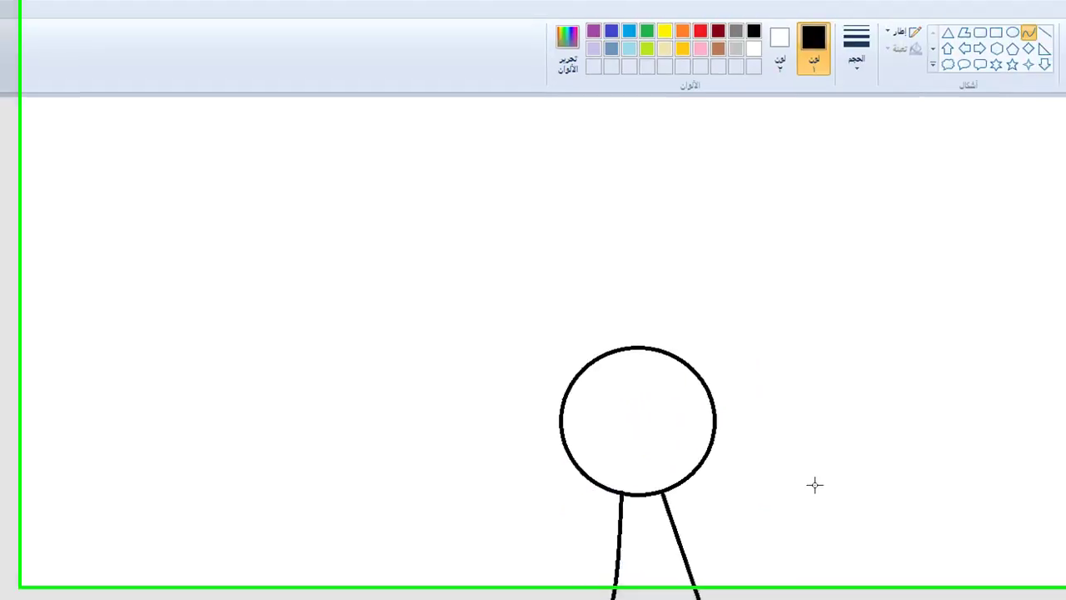
# Step: Draw two straight lines reaching up and left from the dress just below the head as arms
pyautogui.click(1018, 50)
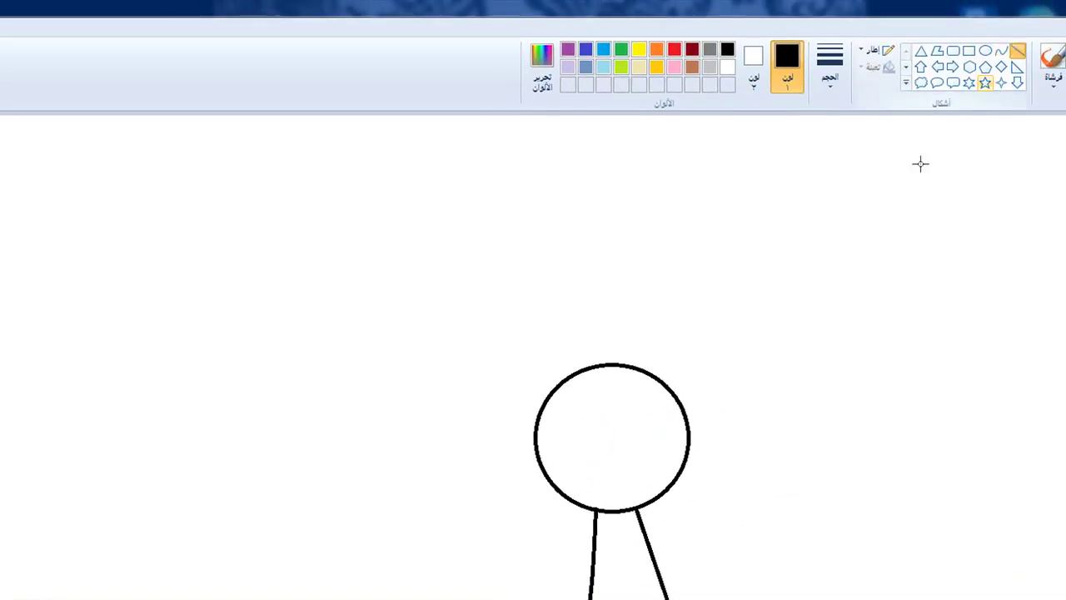
pyautogui.moveTo(595, 516); pyautogui.dragTo(528, 497)
pyautogui.moveTo(593, 554); pyautogui.dragTo(516, 505)
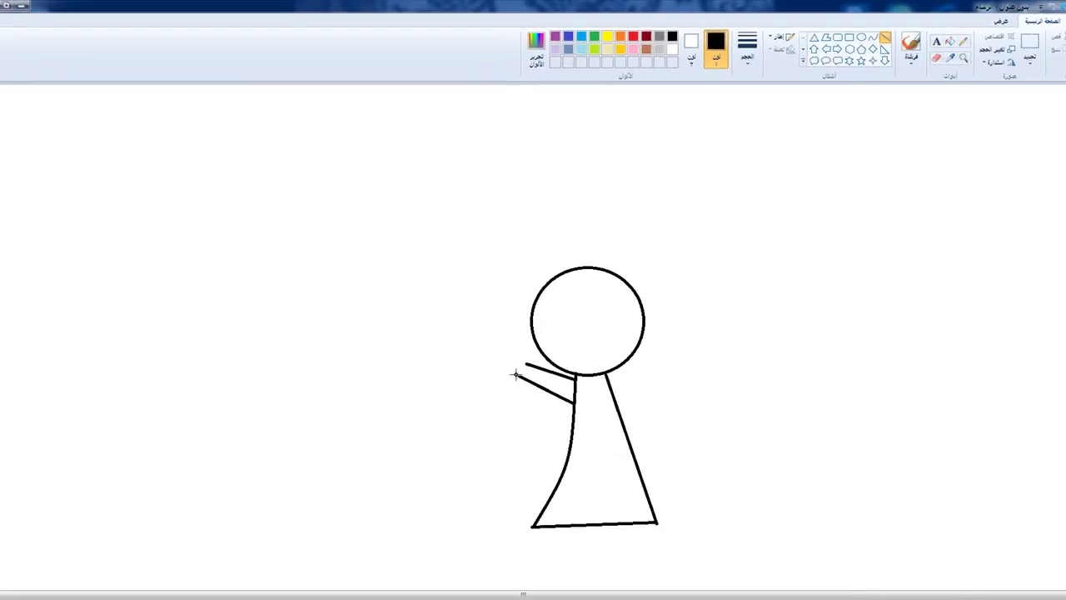
# Step: Draw a phone at the ends of the arms as two nested rectangles outlined in hot pink (red 255, green 0, blue 128)
pyautogui.click(859, 38)
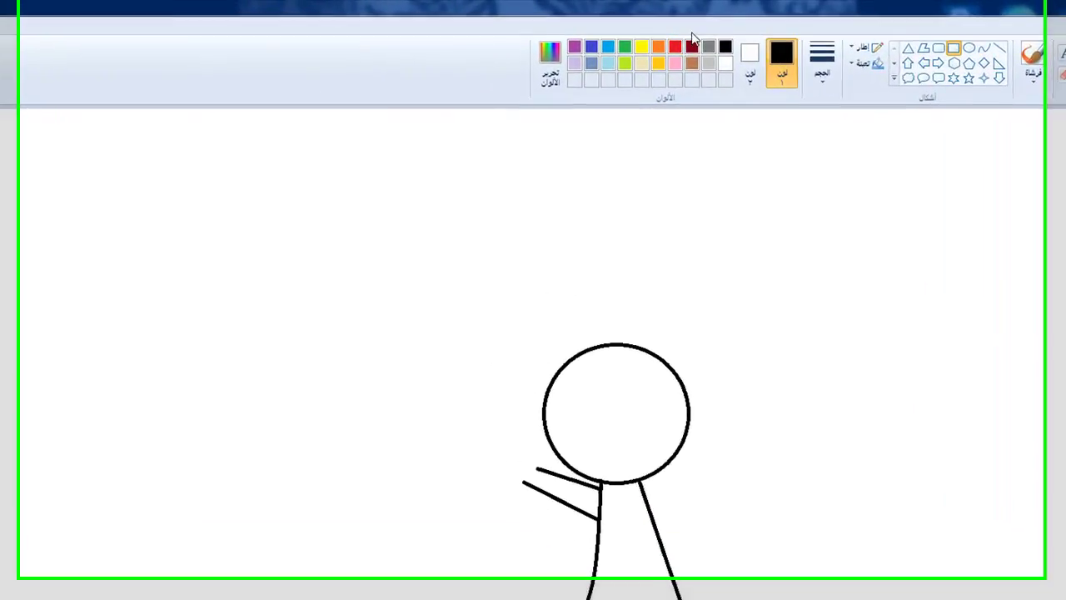
pyautogui.click(683, 66)
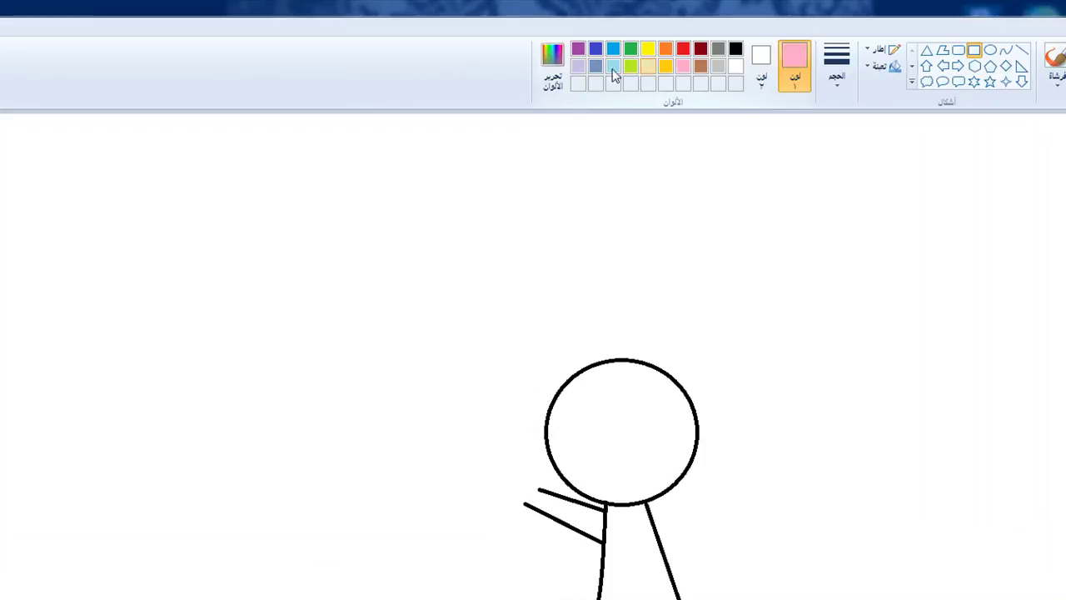
pyautogui.click(552, 67)
pyautogui.click(568, 365)
pyautogui.click(700, 527)
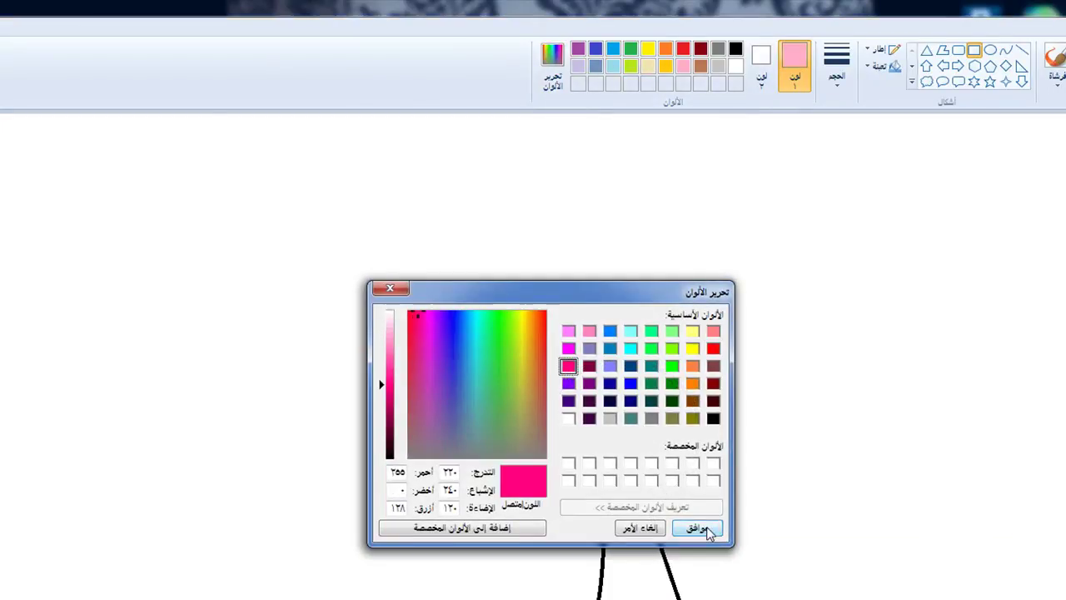
pyautogui.moveTo(471, 425); pyautogui.dragTo(539, 503)
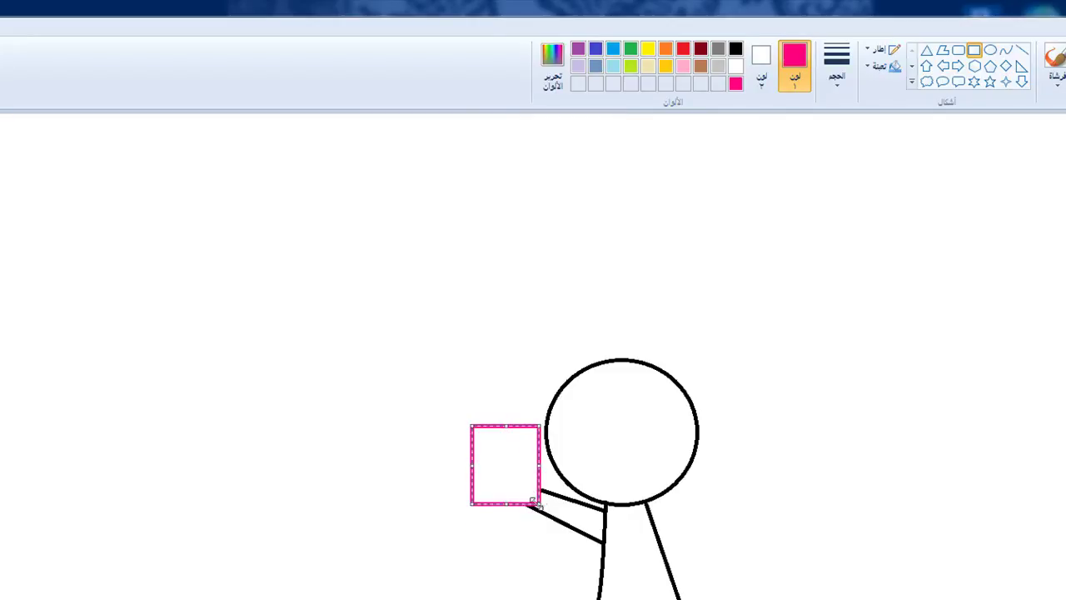
pyautogui.click(842, 245)
pyautogui.moveTo(483, 437); pyautogui.dragTo(531, 485)
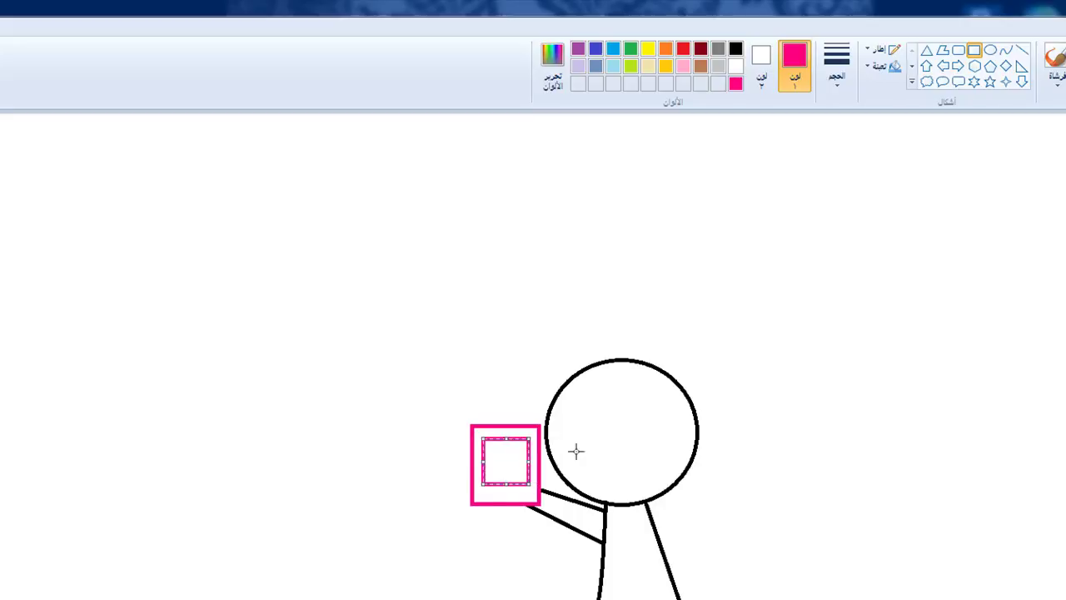
pyautogui.click(826, 292)
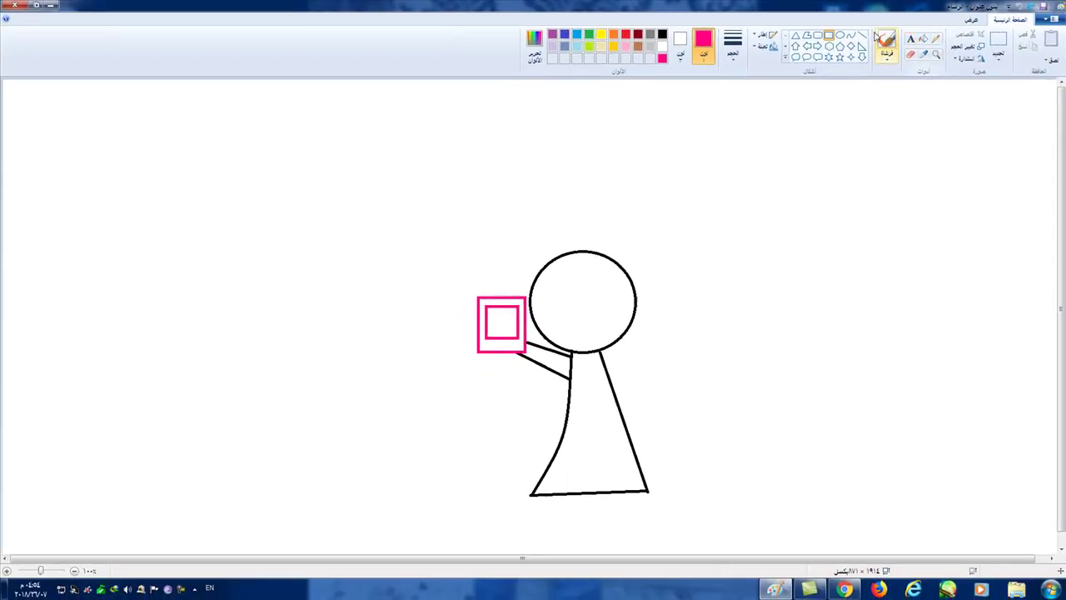
# Step: Draw a small hot pink ellipse below the phone's inner rectangle as a home button
pyautogui.click(844, 37)
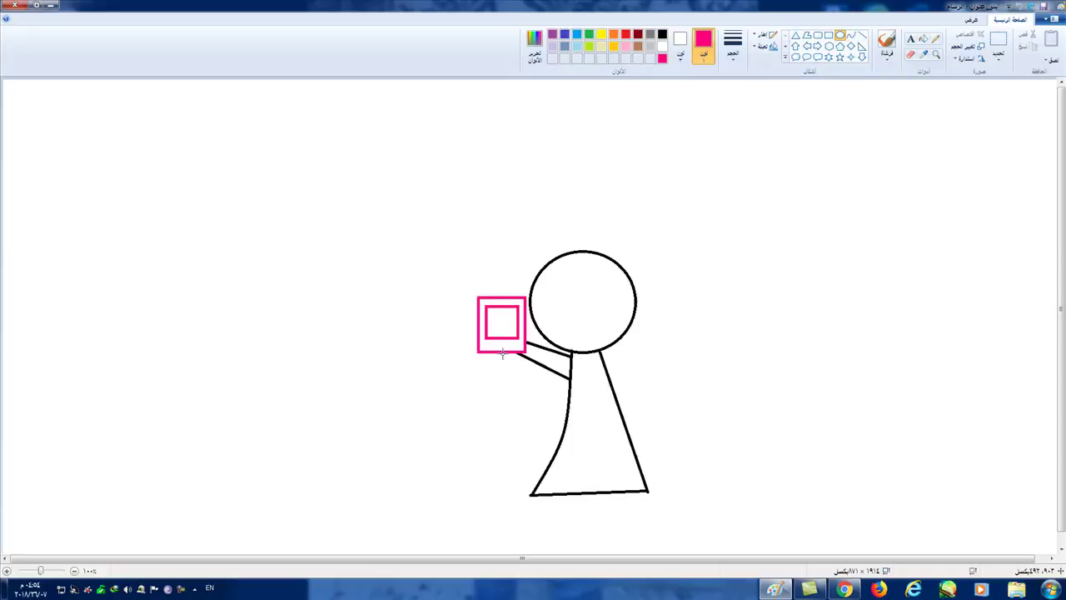
pyautogui.moveTo(495, 342); pyautogui.dragTo(505, 350)
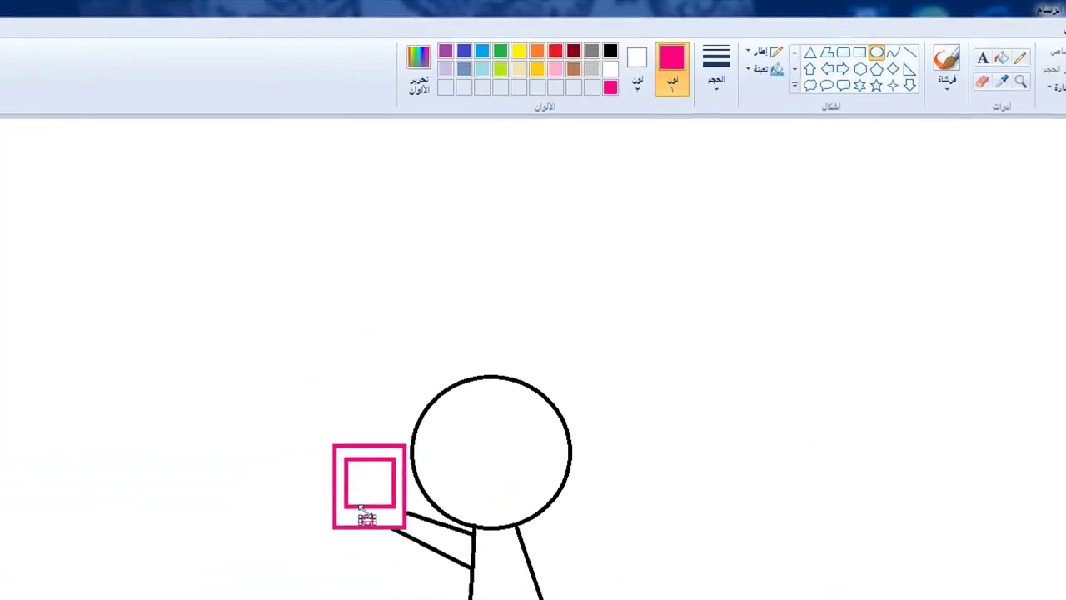
pyautogui.moveTo(360, 506); pyautogui.dragTo(352, 504)
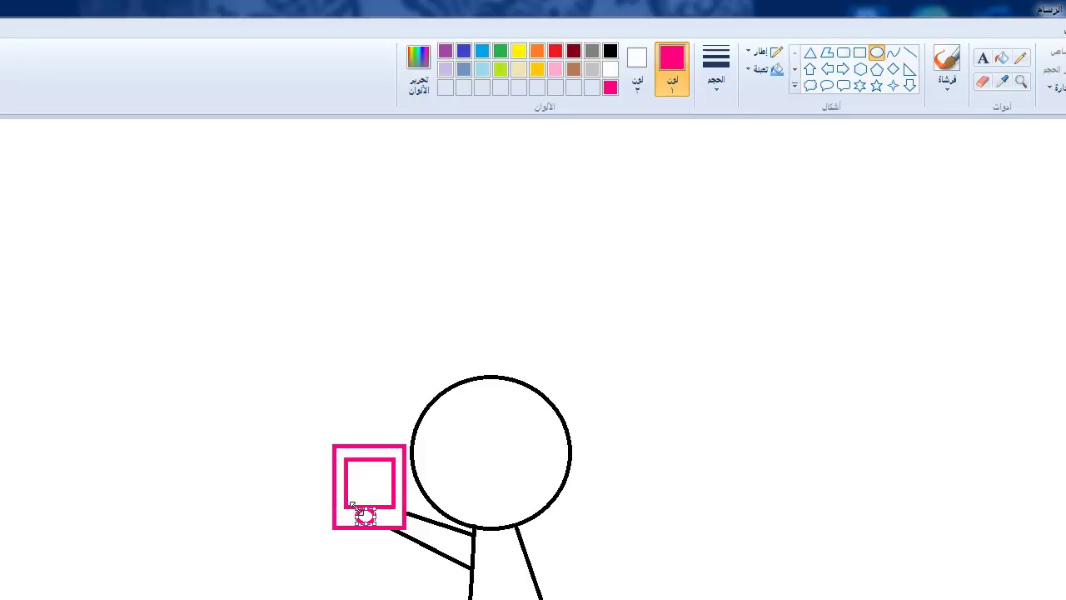
# Step: Fill the phone's body with light pink and its screen and home button with light grey
pyautogui.click(922, 38)
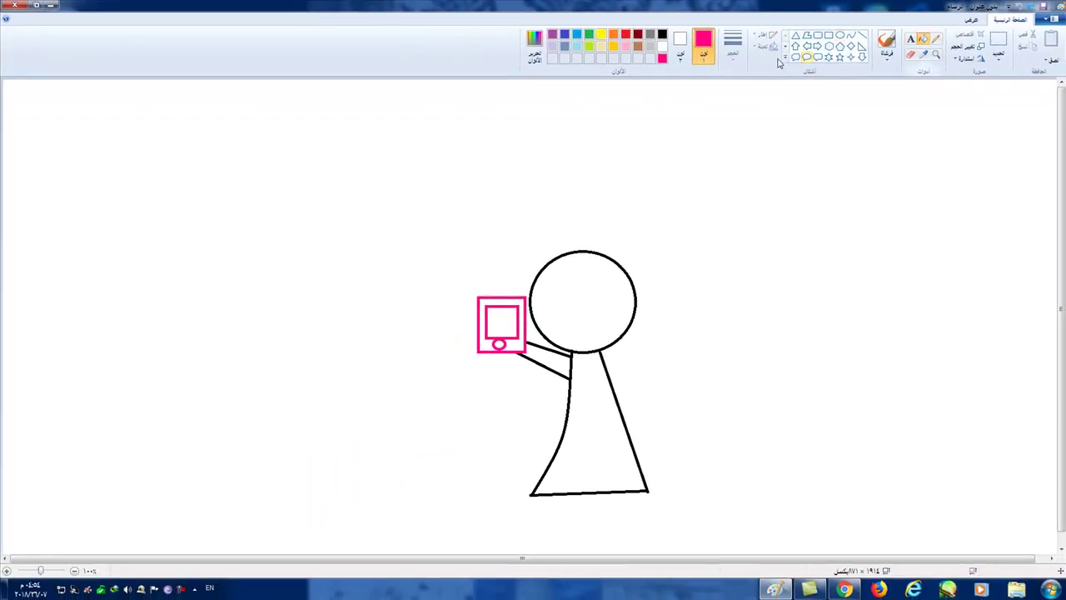
pyautogui.click(626, 47)
pyautogui.click(515, 345)
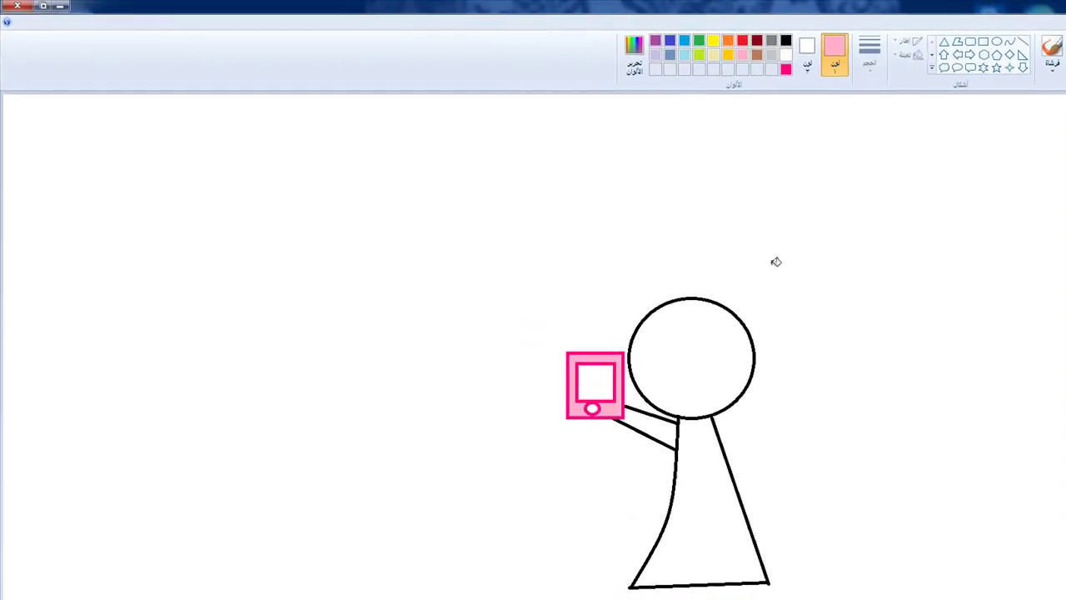
pyautogui.click(771, 54)
pyautogui.click(592, 376)
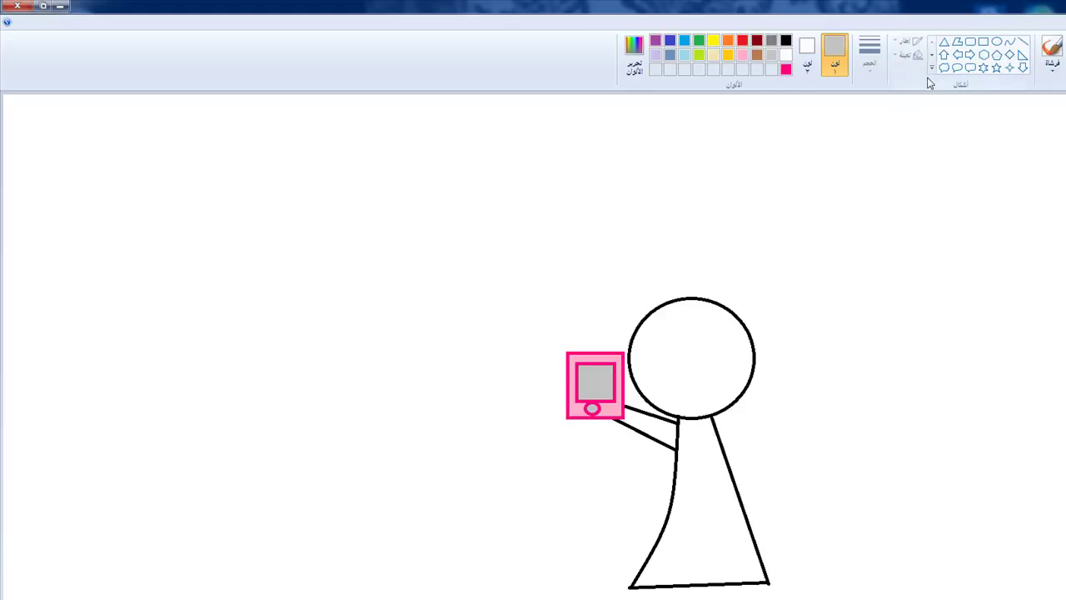
# Step: Draw short black strokes across the arm ends as hands, and two legs with feet below the dress hem
pyautogui.click(1023, 42)
pyautogui.click(787, 40)
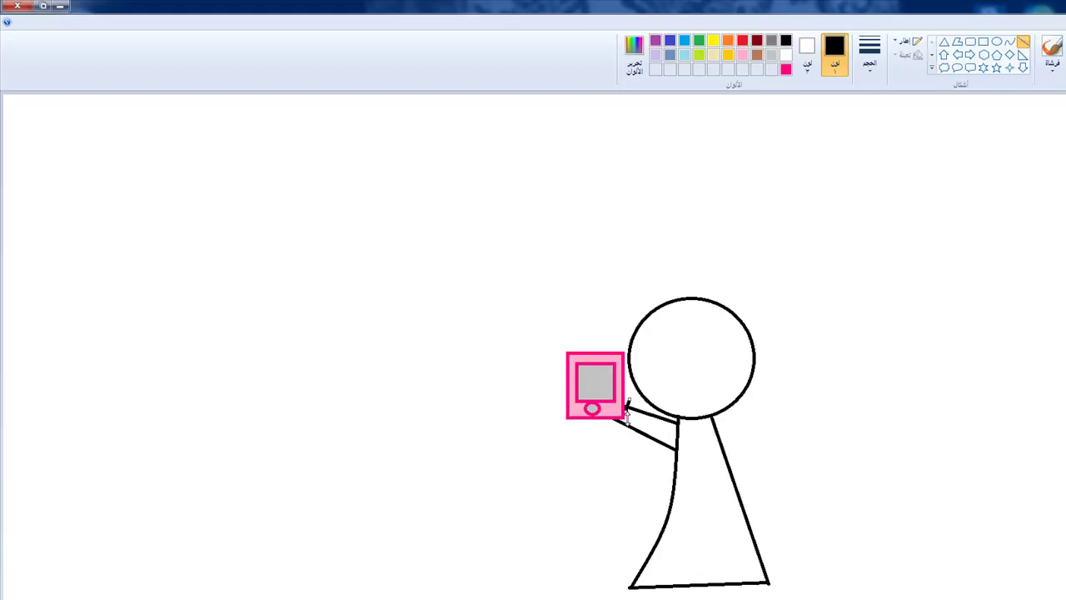
pyautogui.moveTo(628, 402); pyautogui.dragTo(616, 426)
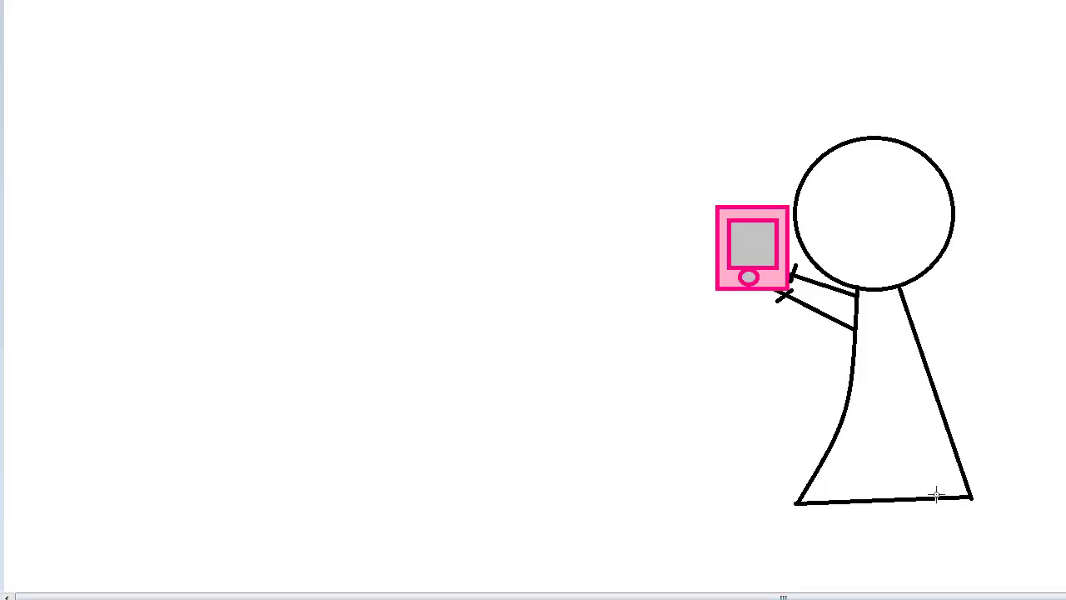
pyautogui.moveTo(939, 498); pyautogui.dragTo(952, 536)
pyautogui.moveTo(858, 504); pyautogui.dragTo(870, 540)
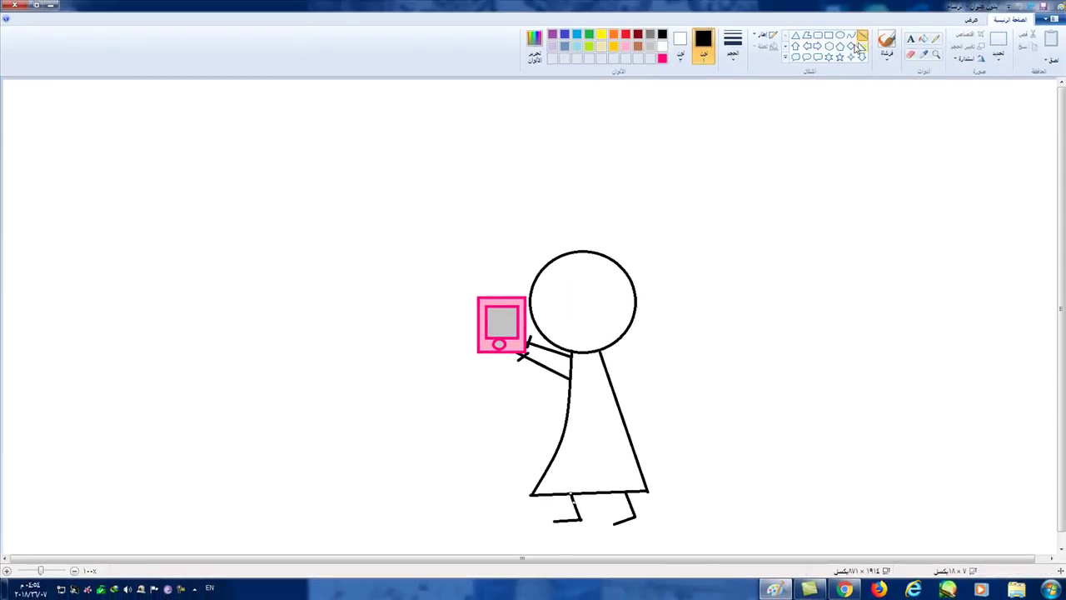
# Step: Draw two black curves from the top of the head to its lower edge, bowed outward to frame the face with hair
pyautogui.click(852, 36)
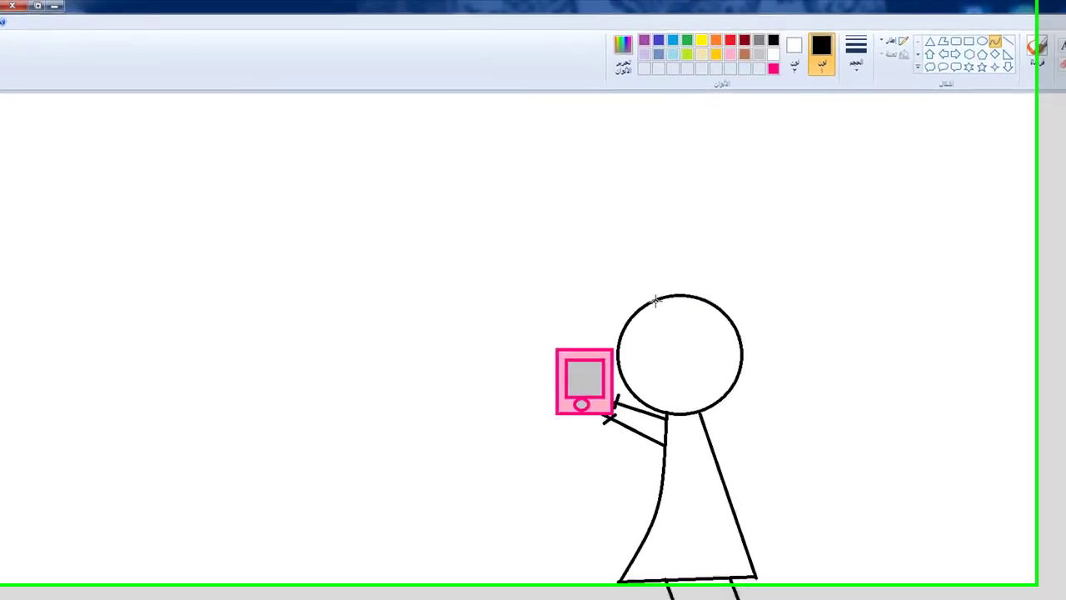
pyautogui.moveTo(655, 302); pyautogui.dragTo(694, 413)
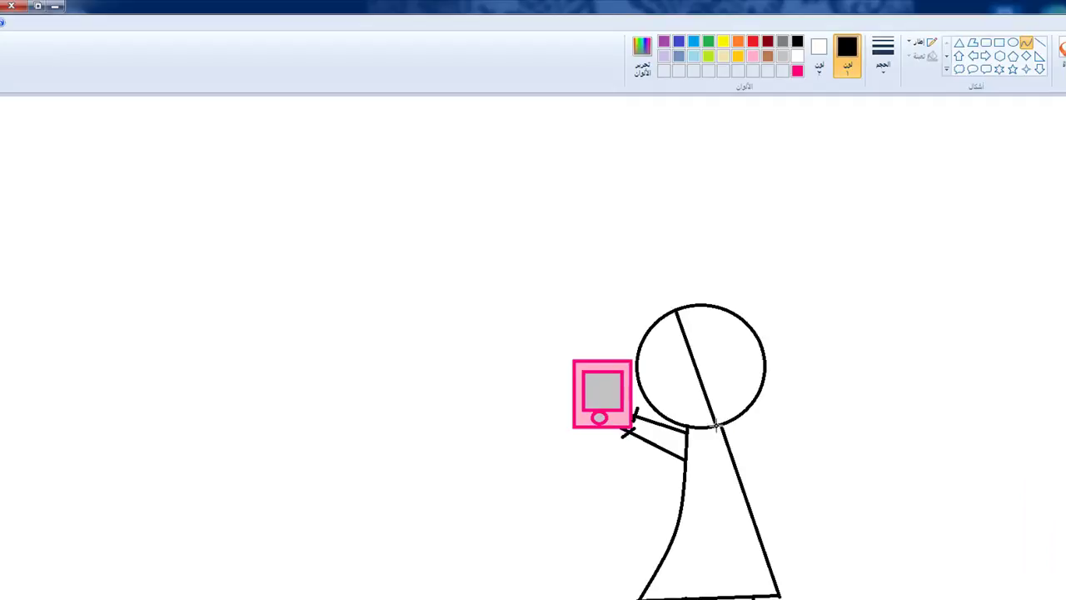
pyautogui.moveTo(692, 374); pyautogui.dragTo(717, 369)
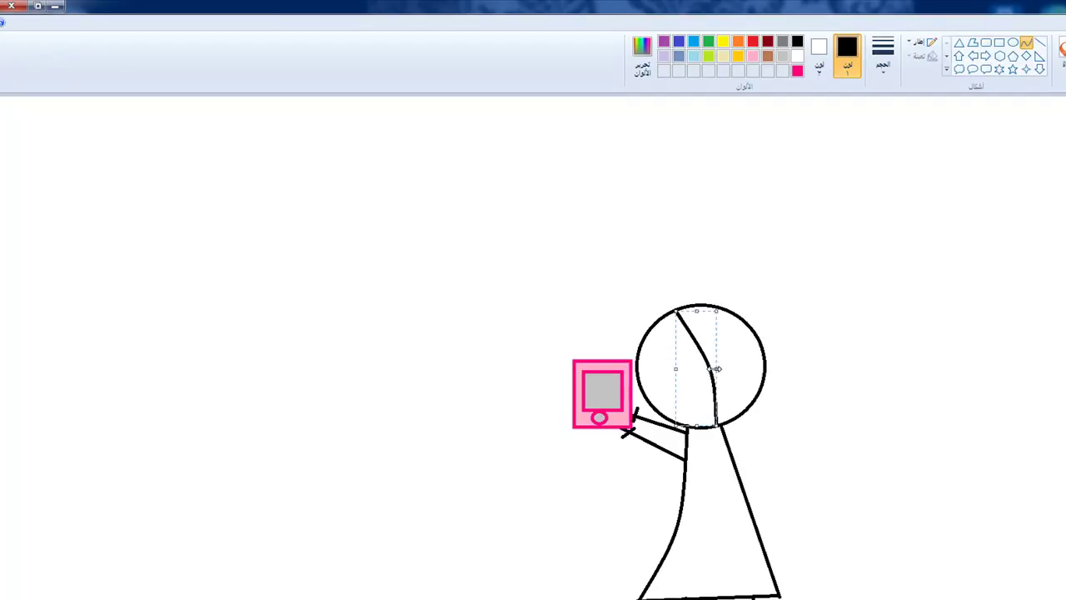
pyautogui.moveTo(679, 312); pyautogui.dragTo(673, 424)
pyautogui.moveTo(678, 364); pyautogui.dragTo(663, 364)
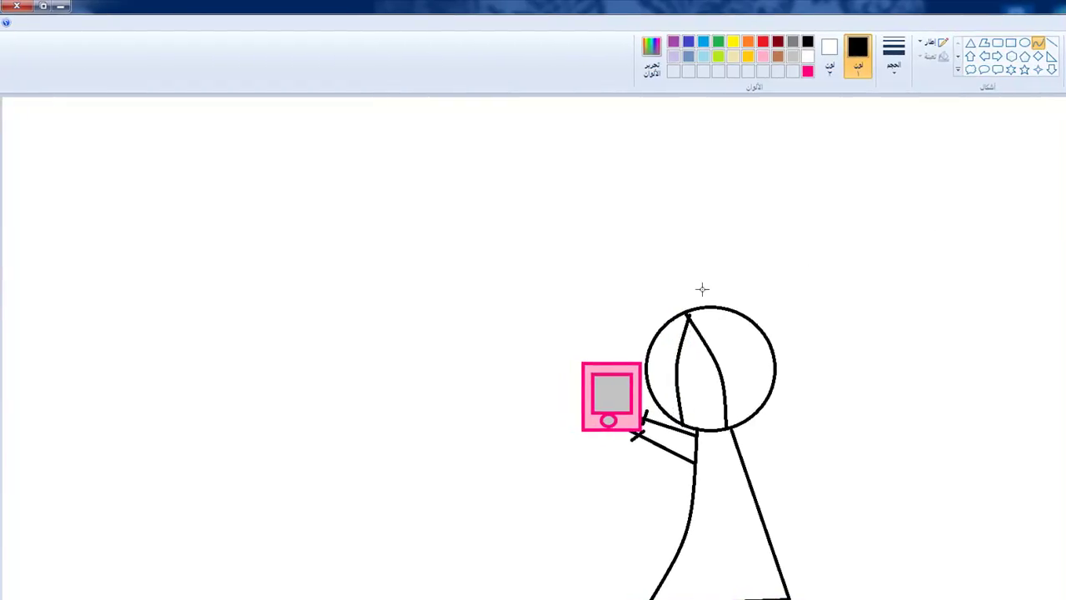
# Step: Draw a black-outlined ellipse on top of the head as a hair bun
pyautogui.click(1024, 42)
pyautogui.moveTo(693, 244); pyautogui.dragTo(781, 309)
pyautogui.click(917, 212)
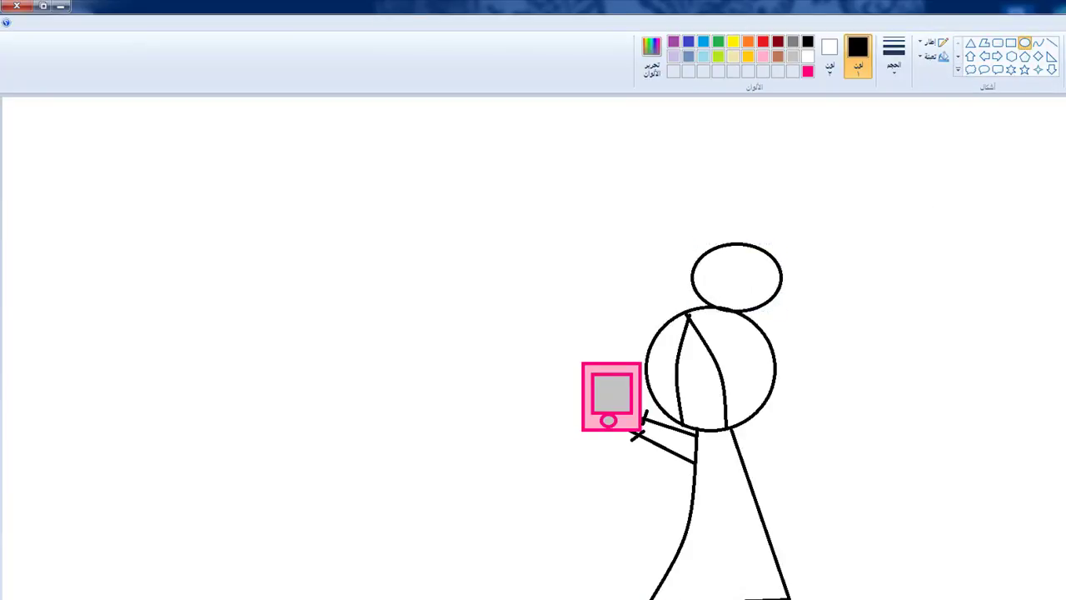
# Step: Fill the hair on both sides of the face and the bun with yellow
pyautogui.click(733, 41)
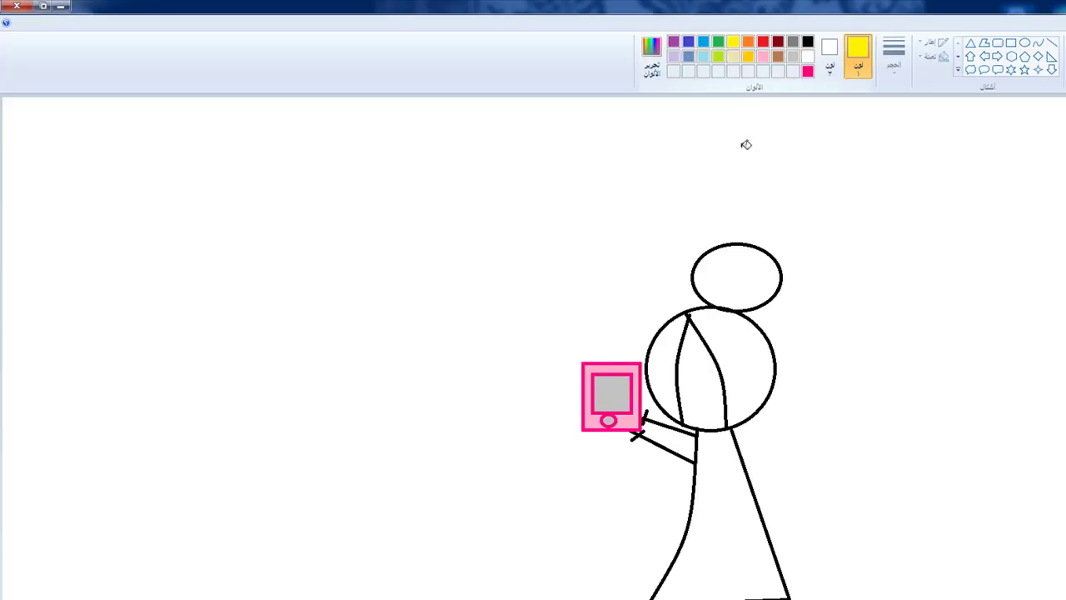
pyautogui.click(761, 347)
pyautogui.click(676, 348)
pyautogui.click(760, 269)
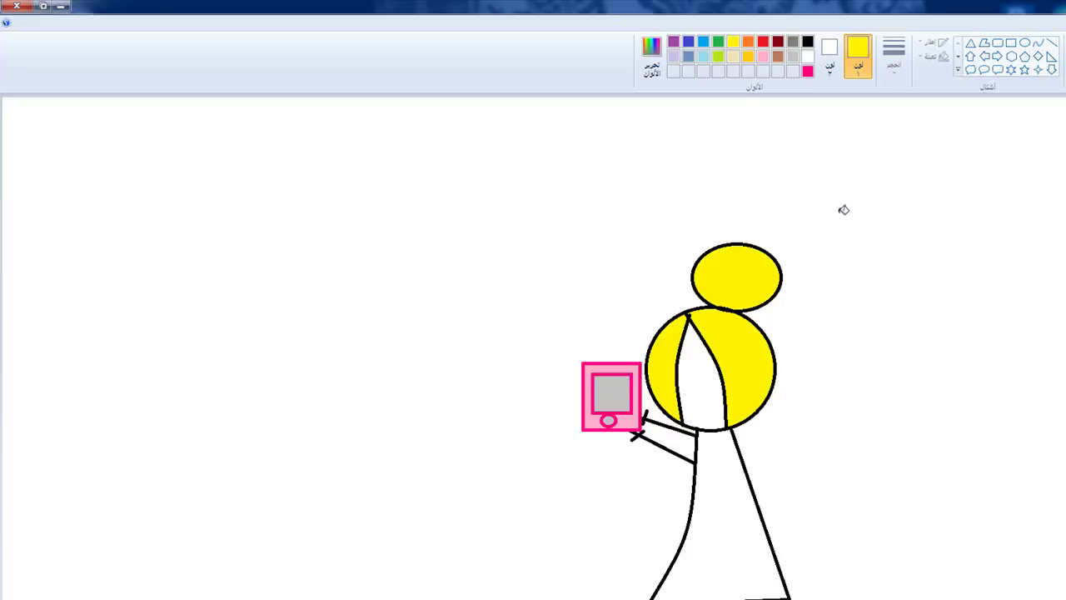
# Step: Draw two short black lines as eyes and a curved smile below them on the face
pyautogui.click(1051, 42)
pyautogui.click(807, 41)
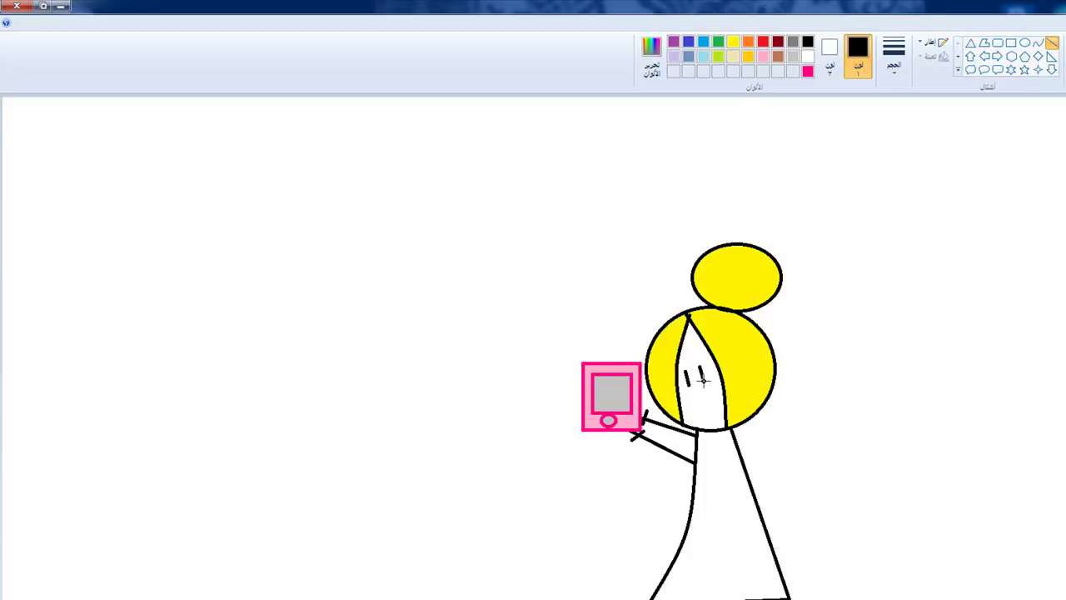
pyautogui.click(1038, 43)
pyautogui.moveTo(692, 405); pyautogui.dragTo(710, 397)
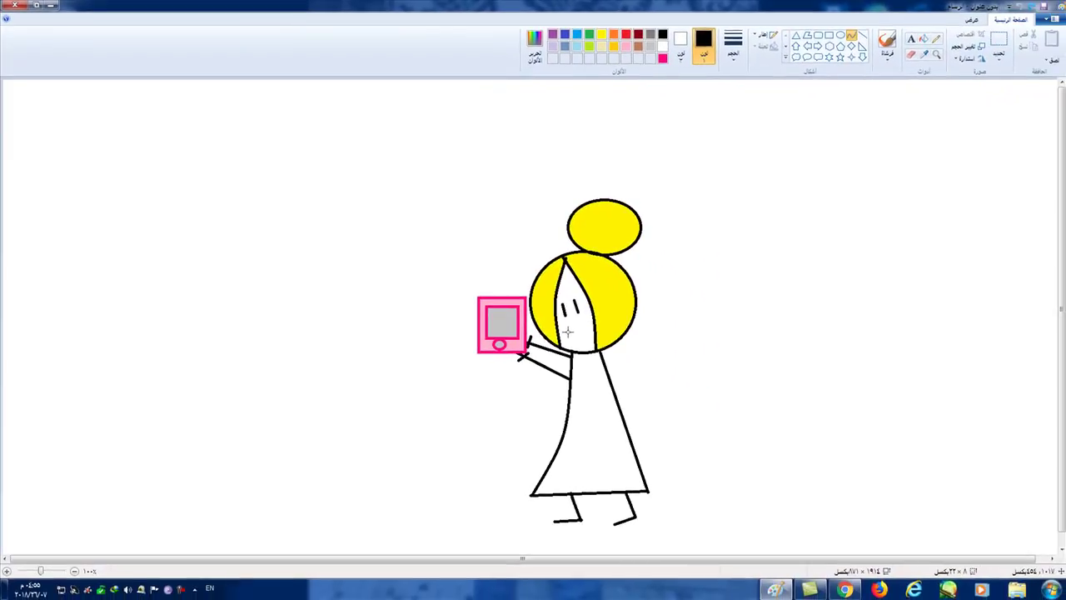
pyautogui.moveTo(577, 326); pyautogui.dragTo(585, 333)
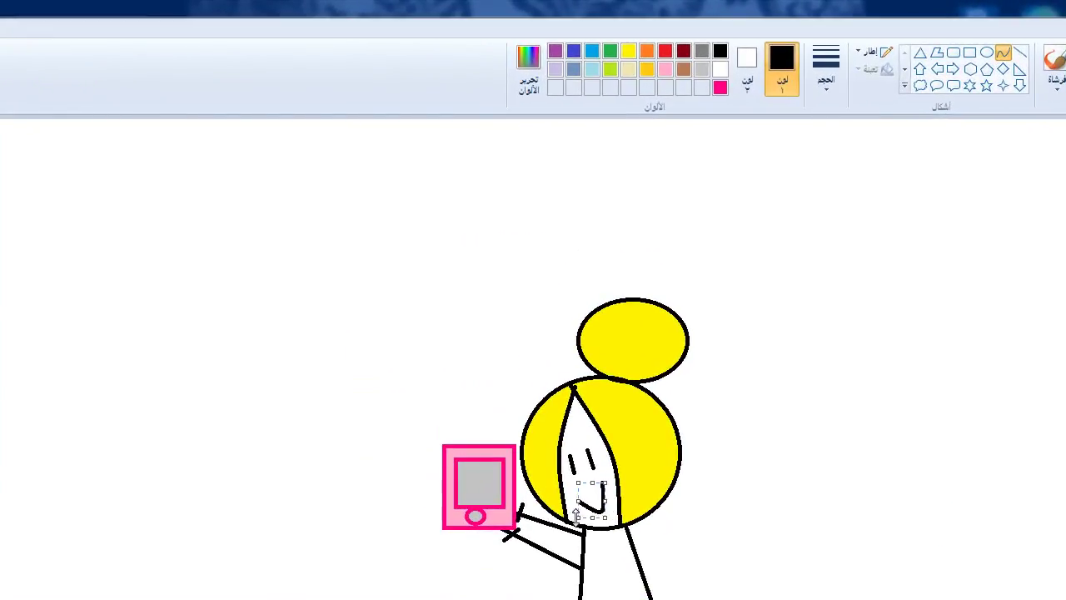
# Step: Close the girl's curved smile with a straight black line across its ends to form an open mouth
pyautogui.moveTo(578, 482); pyautogui.dragTo(572, 486)
pyautogui.click(1019, 52)
pyautogui.moveTo(601, 485); pyautogui.dragTo(573, 498)
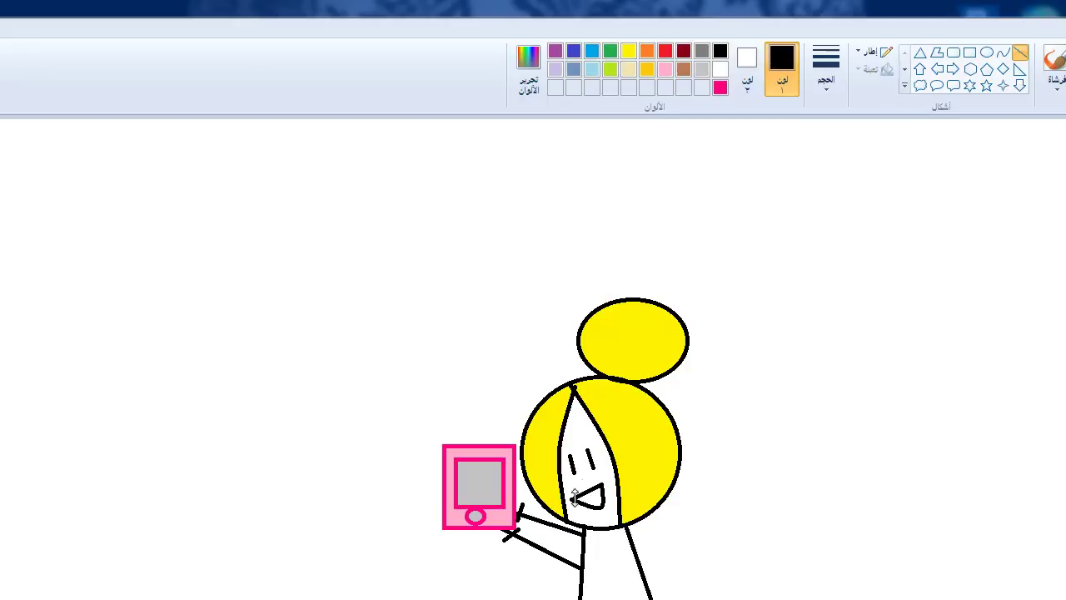
# Step: Draw a small red curve with a thinner outline inside the open mouth to mark the tongue
pyautogui.click(1003, 53)
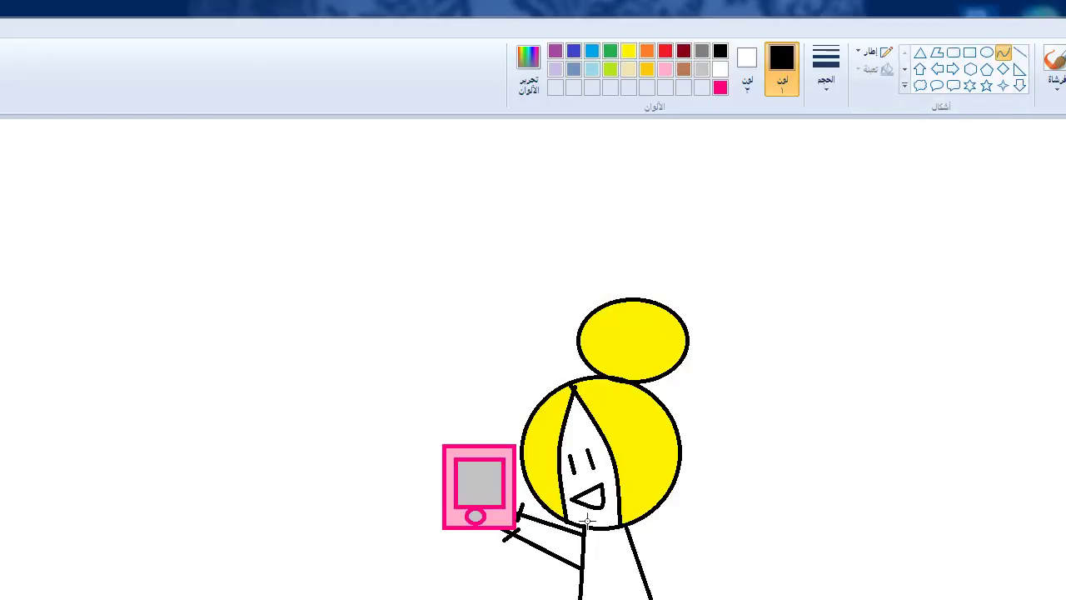
pyautogui.click(665, 51)
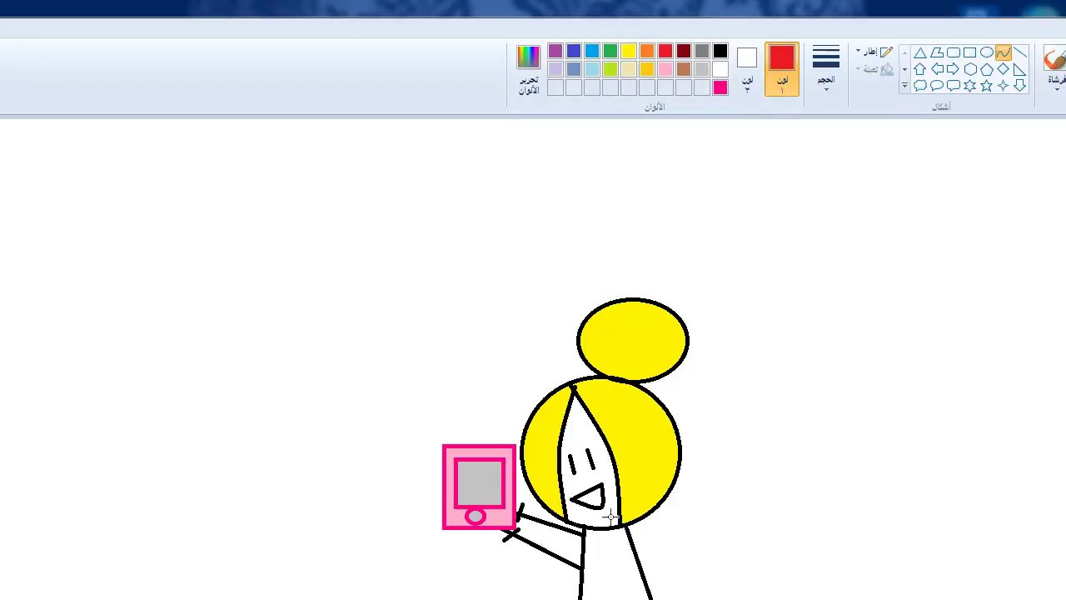
pyautogui.click(824, 91)
pyautogui.click(812, 165)
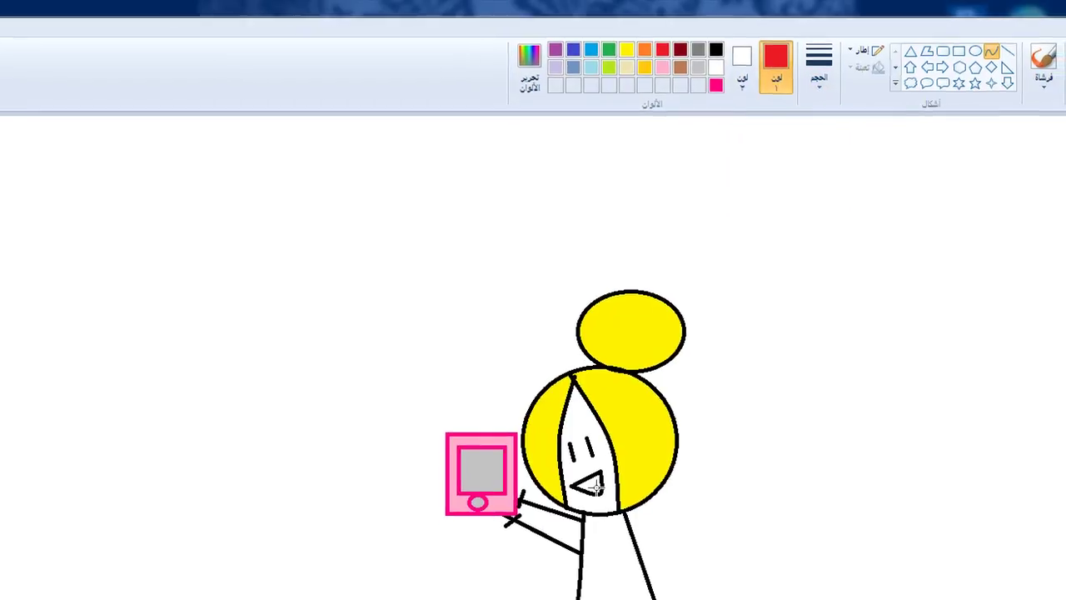
pyautogui.moveTo(583, 485); pyautogui.dragTo(590, 490)
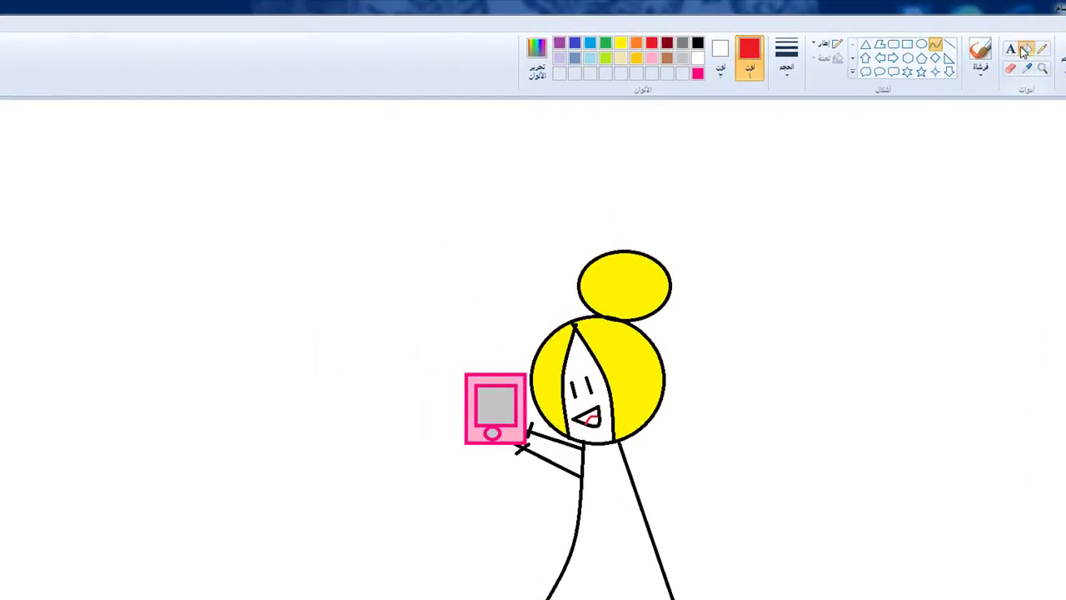
# Step: Define a custom light red, then fill the tongue with red and the rest of the mouth with the light red
pyautogui.click(1025, 50)
pyautogui.click(536, 58)
pyautogui.click(389, 305)
pyautogui.click(663, 464)
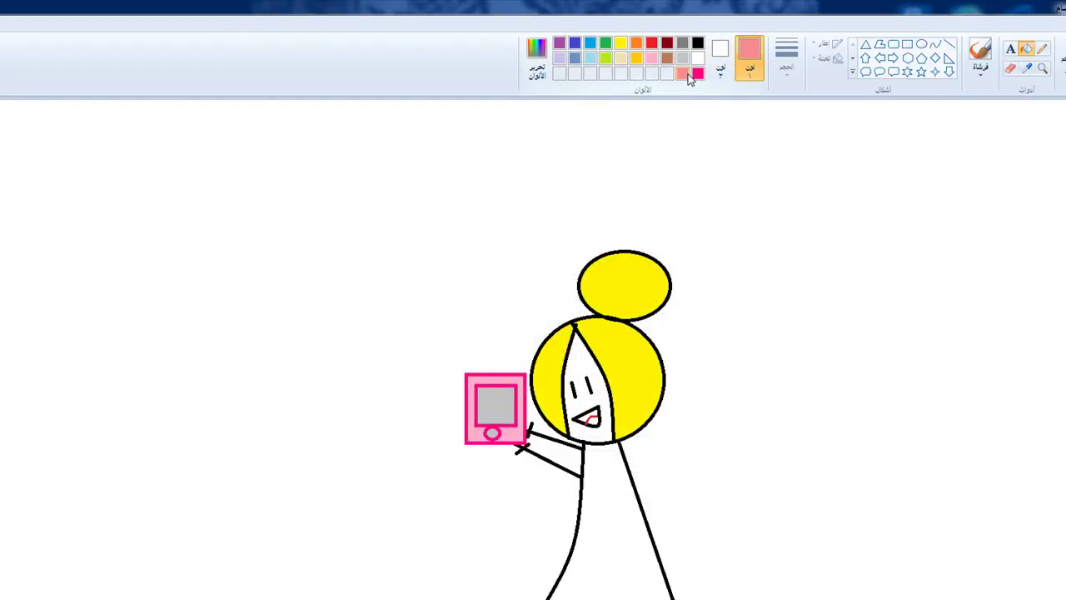
pyautogui.click(651, 42)
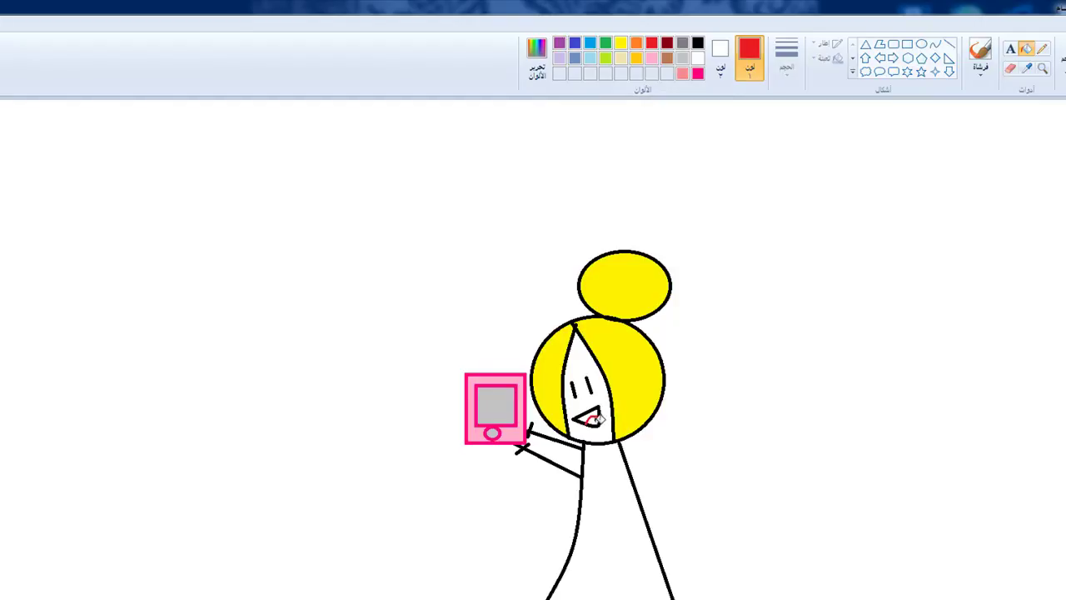
pyautogui.click(682, 74)
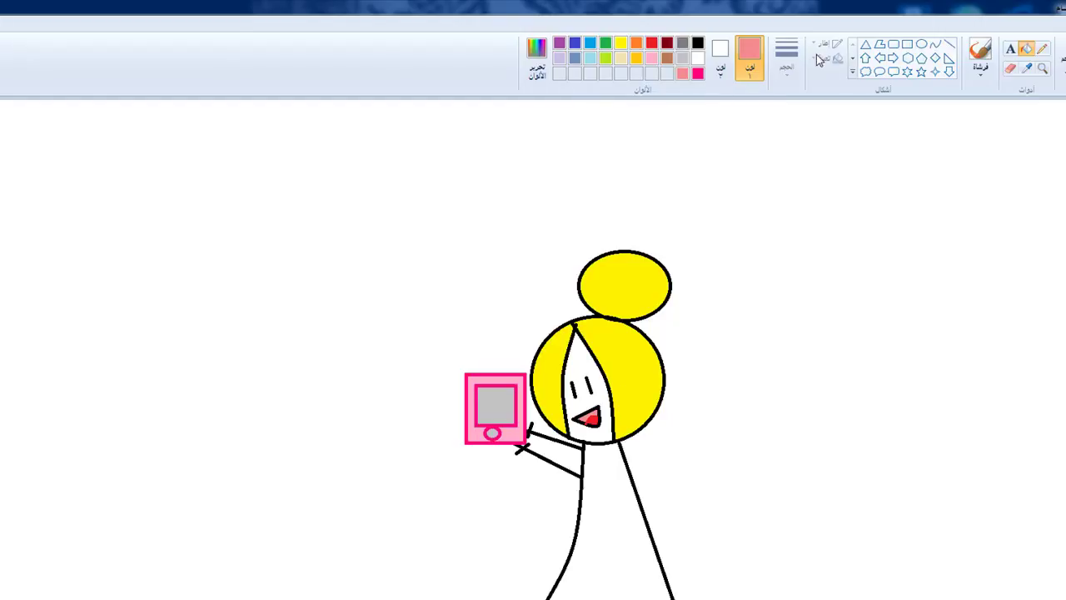
# Step: Fill the girl's dress with purple
pyautogui.click(698, 73)
pyautogui.click(559, 43)
pyautogui.click(630, 567)
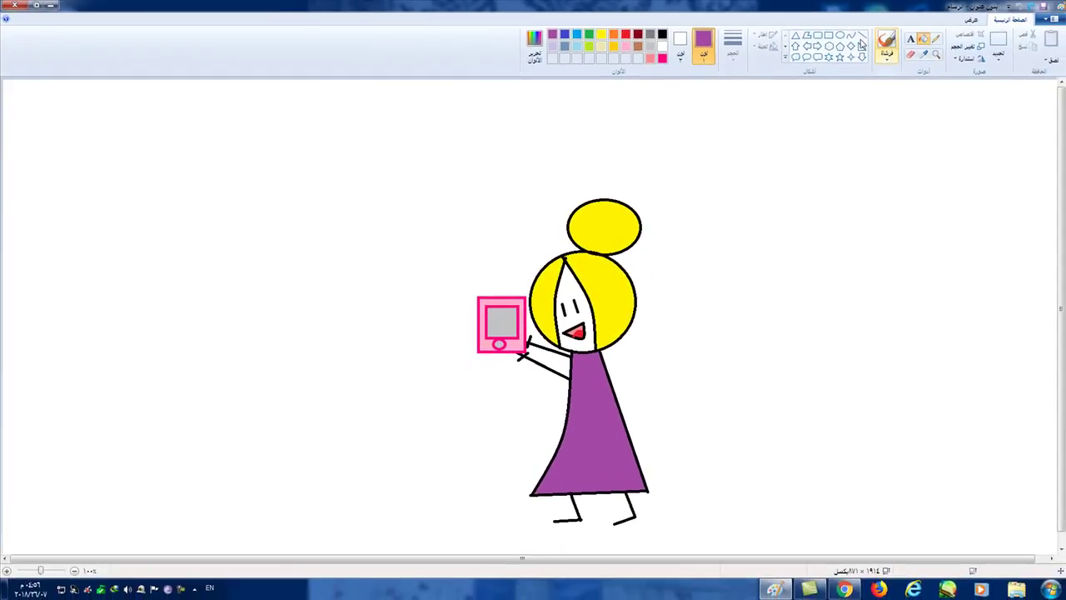
# Step: Draw a green horizontal ground line across the full width of the canvas, just below the dress hem
pyautogui.click(861, 37)
pyautogui.click(588, 34)
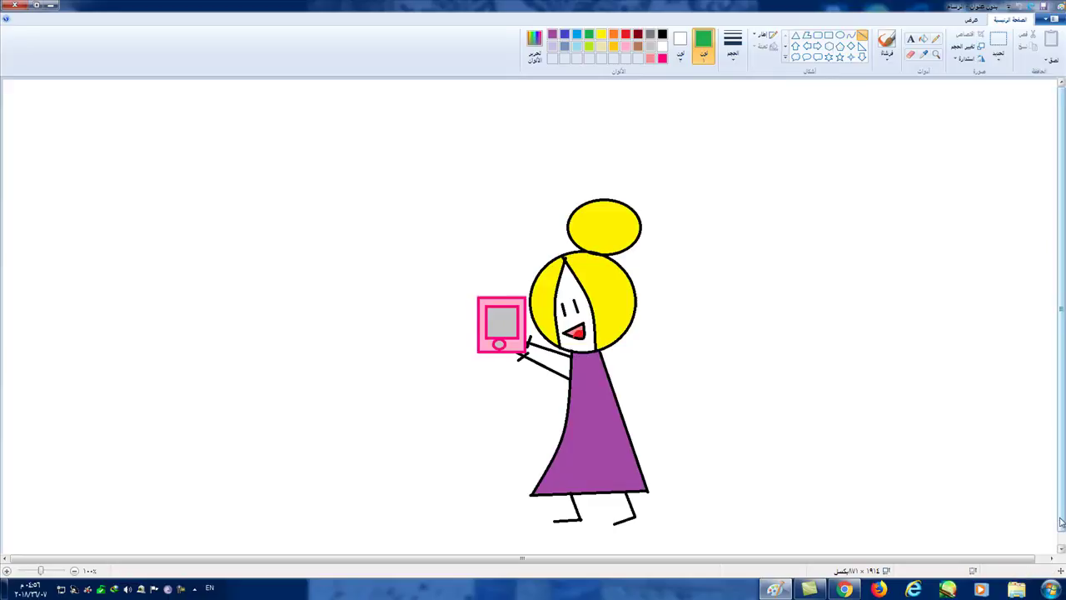
pyautogui.scroll(-1, 1056, 533)
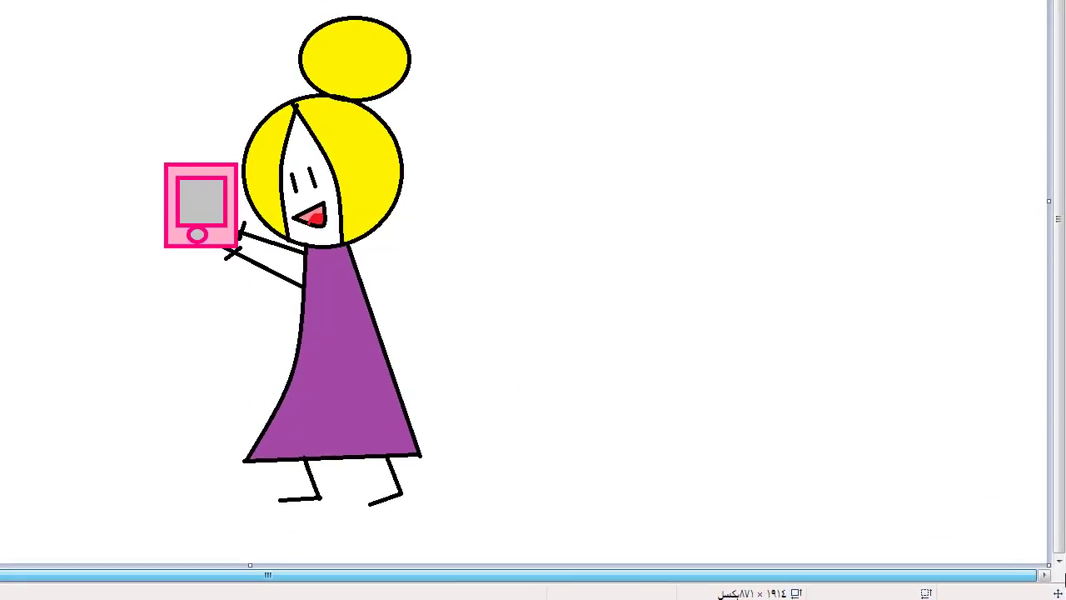
pyautogui.moveTo(1047, 483)
pyautogui.mouseDown()
pyautogui.moveTo(657, 500)
pyautogui.moveTo(399, 479)
pyautogui.mouseUp()
pyautogui.moveTo(318, 482); pyautogui.dragTo(393, 472)
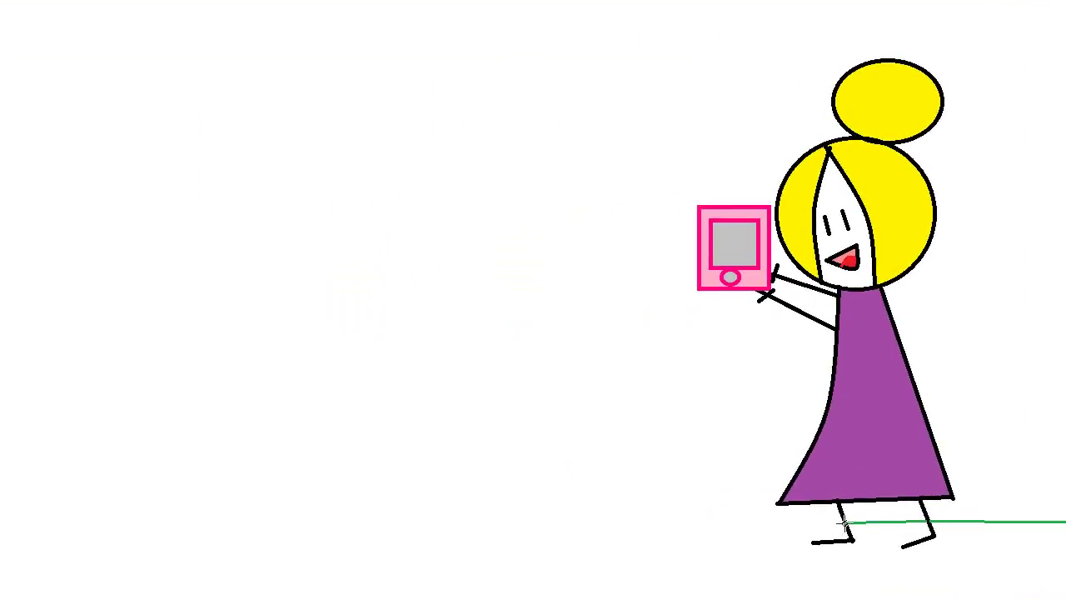
pyautogui.moveTo(843, 523); pyautogui.dragTo(11, 523)
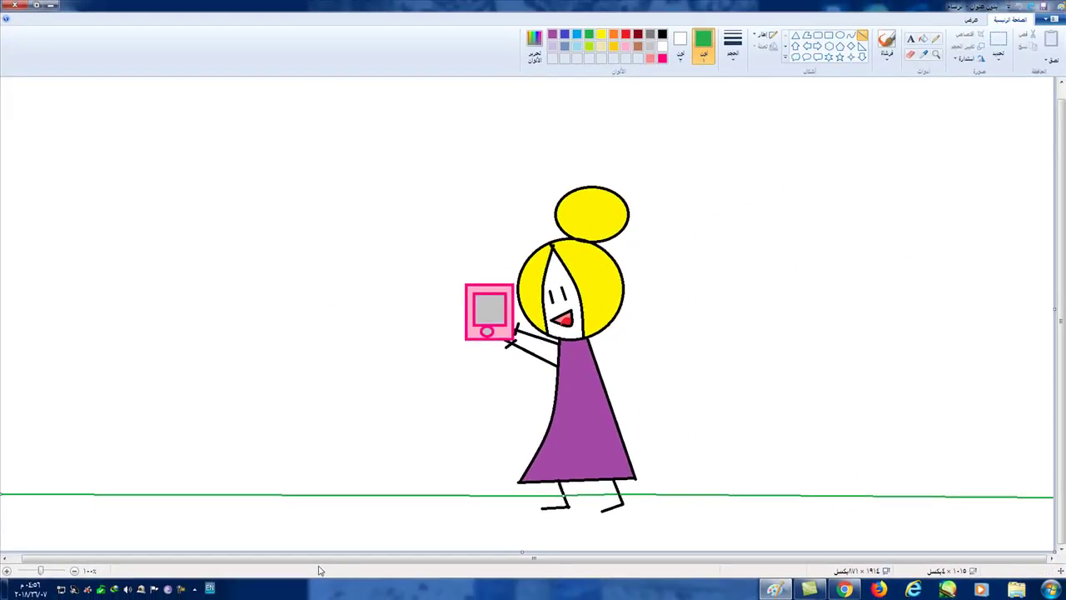
pyautogui.moveTo(314, 558); pyautogui.dragTo(300, 559)
pyautogui.moveTo(2, 495); pyautogui.dragTo(2, 493)
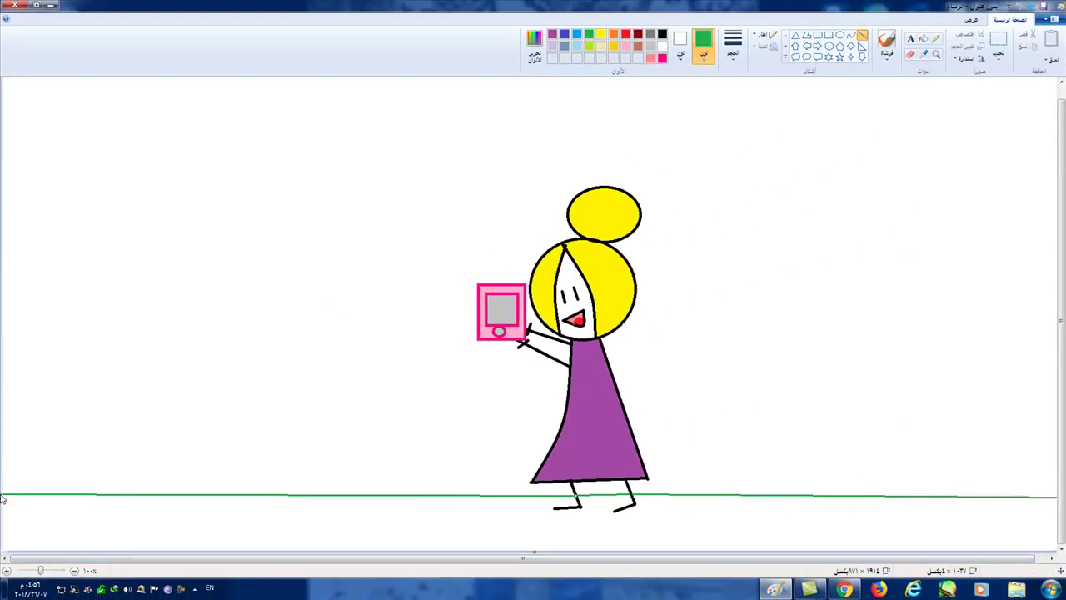
# Step: Fill the ground area below the green line with lime green
pyautogui.click(922, 38)
pyautogui.click(589, 46)
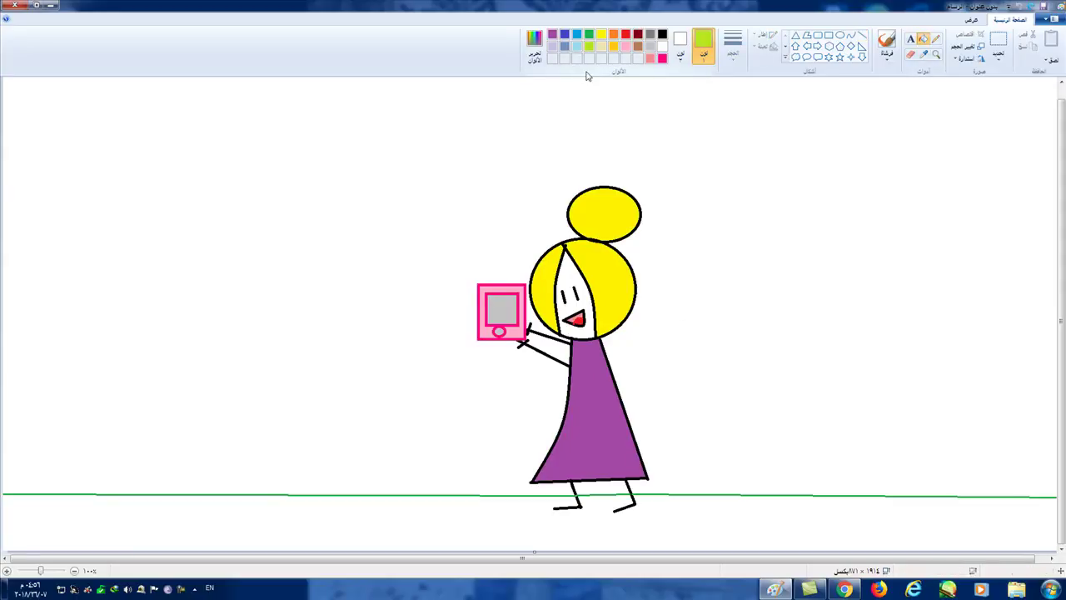
pyautogui.click(788, 519)
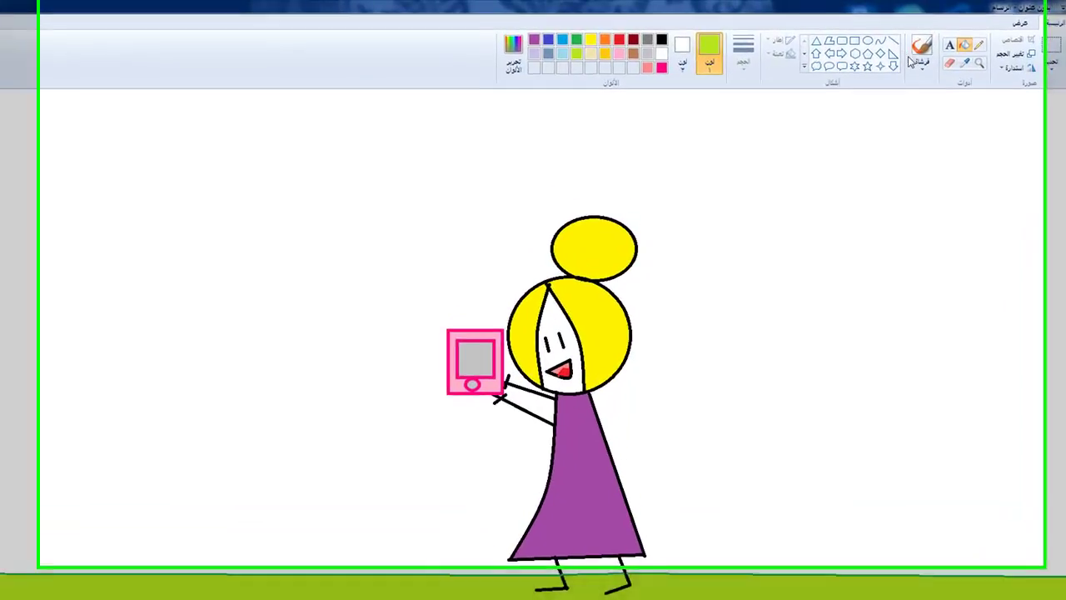
# Step: Draw a black-outlined round speech bubble and size and place it beside the hair bun, tail pointing toward the girl
pyautogui.click(828, 68)
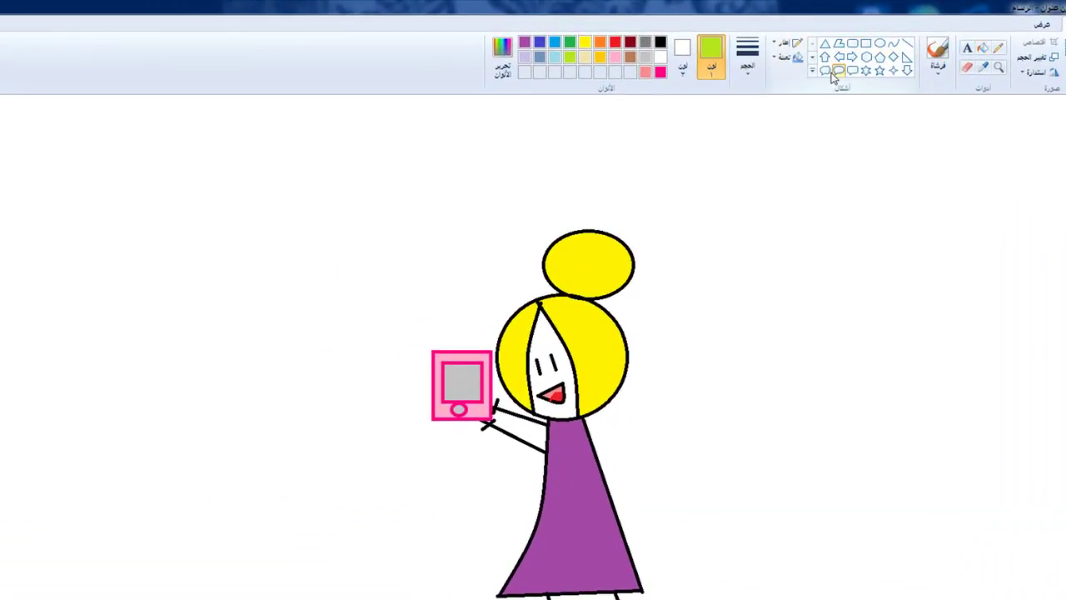
pyautogui.click(660, 42)
pyautogui.moveTo(626, 129); pyautogui.dragTo(809, 332)
pyautogui.moveTo(707, 233); pyautogui.dragTo(774, 243)
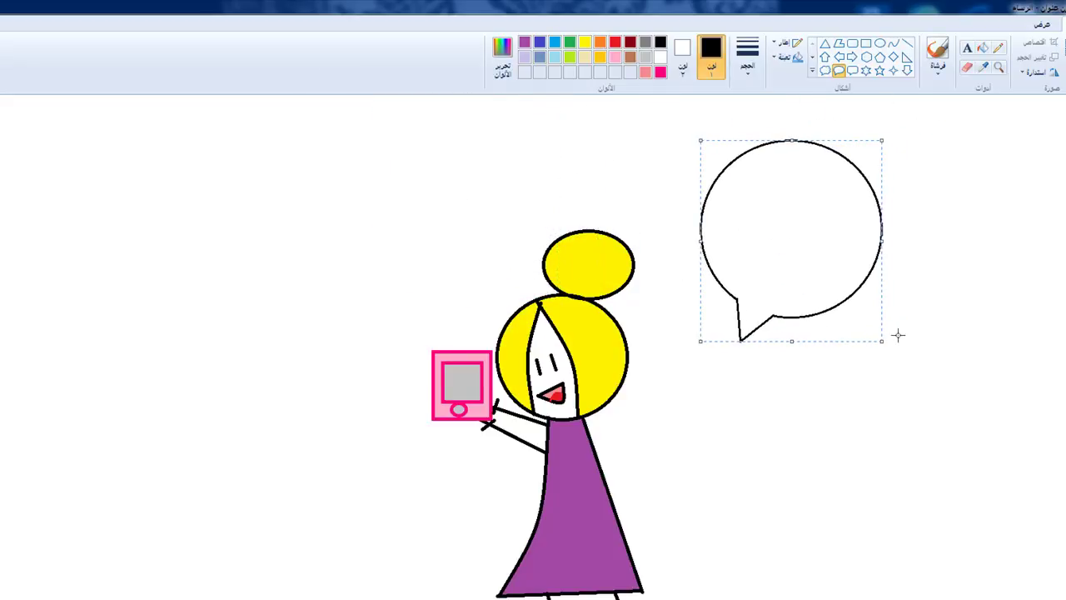
pyautogui.moveTo(884, 346); pyautogui.dragTo(853, 311)
pyautogui.moveTo(754, 214); pyautogui.dragTo(671, 191)
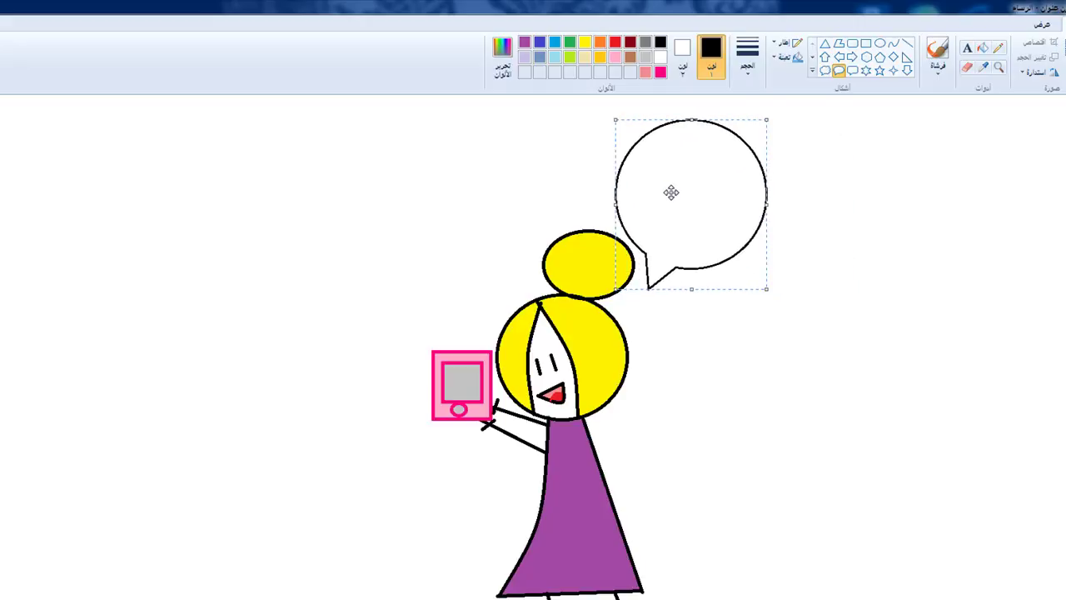
pyautogui.click(931, 255)
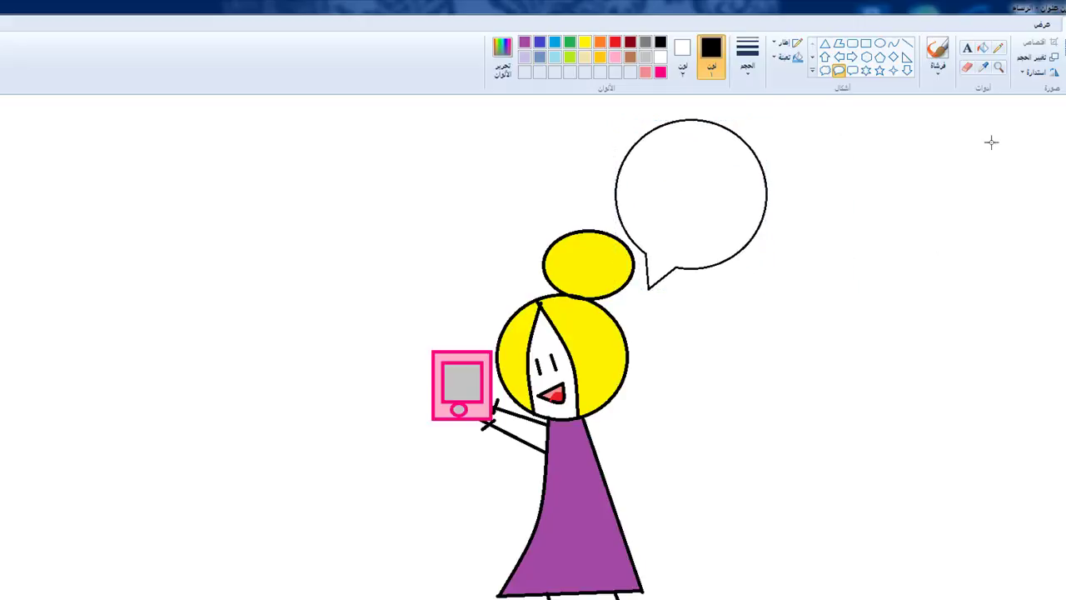
# Step: Add the black text "WOW" in the middle of the speech bubble, narrowing the text box to fit
pyautogui.click(967, 48)
pyautogui.click(750, 155)
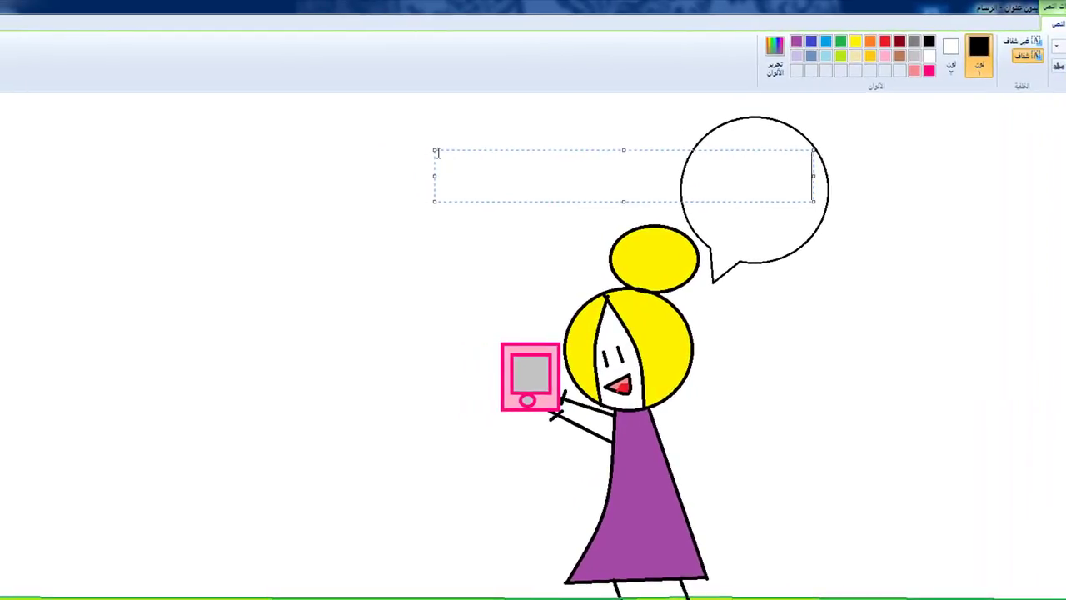
pyautogui.moveTo(434, 150); pyautogui.dragTo(696, 149)
pyautogui.write('W')
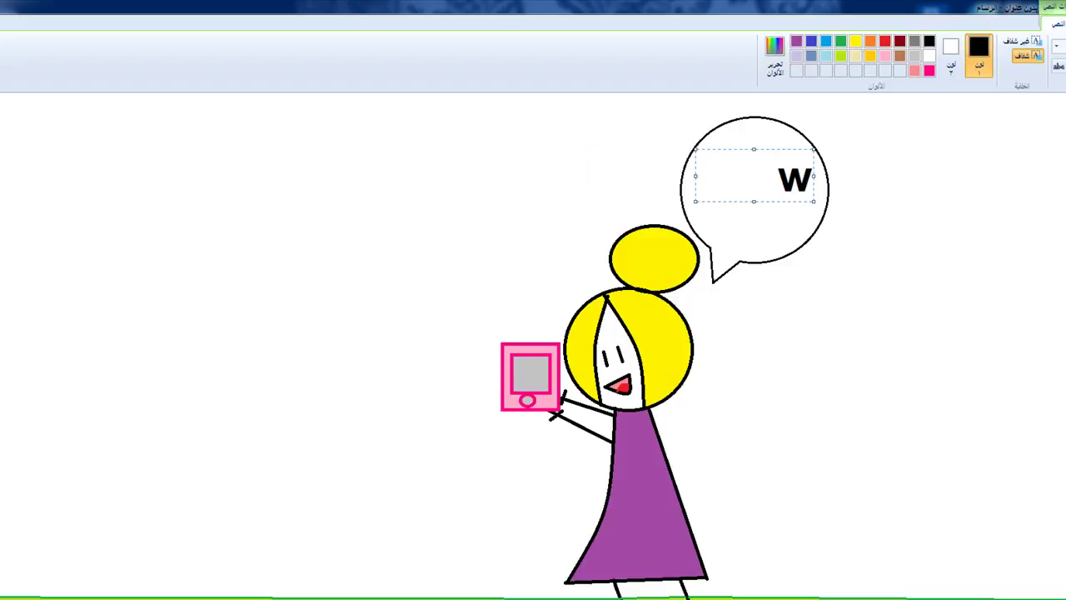
pyautogui.write('OW')
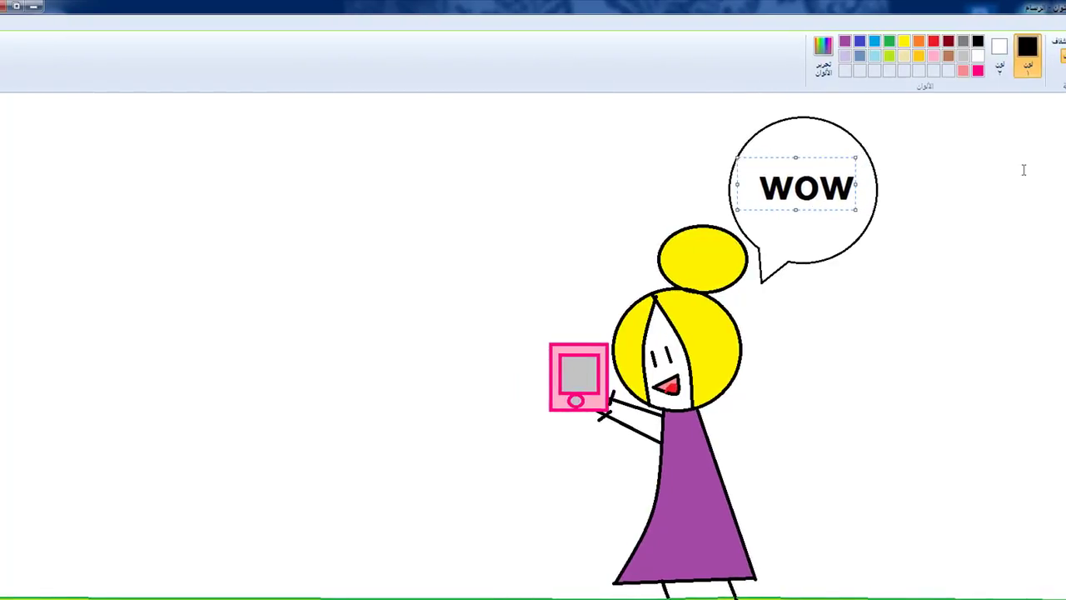
pyautogui.click(1024, 169)
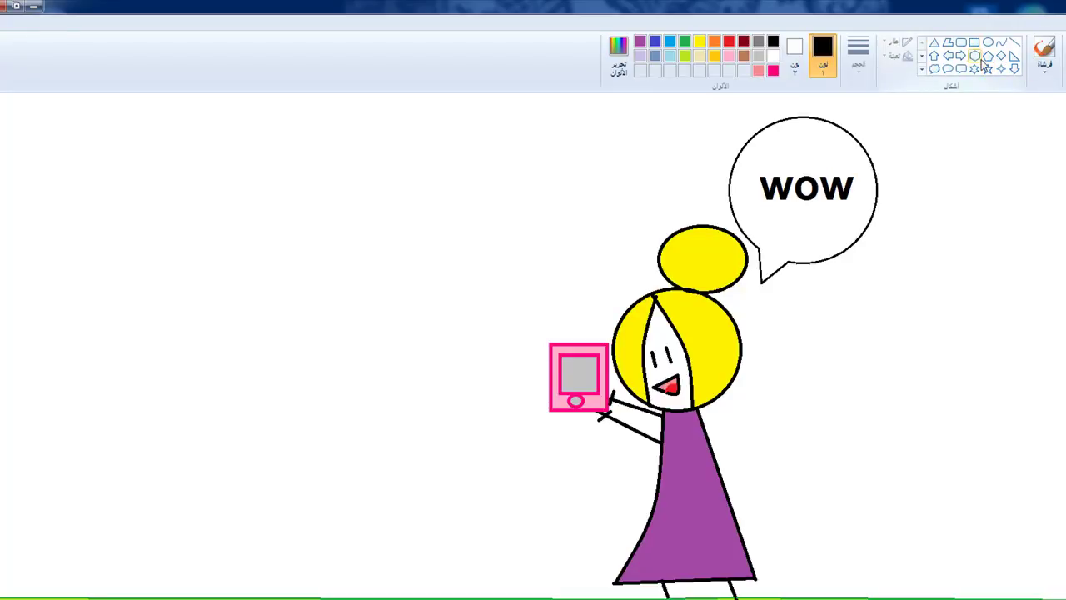
# Step: Draw two red hearts in the speech bubble, one above and one below the text, and fill both with red
pyautogui.click(922, 70)
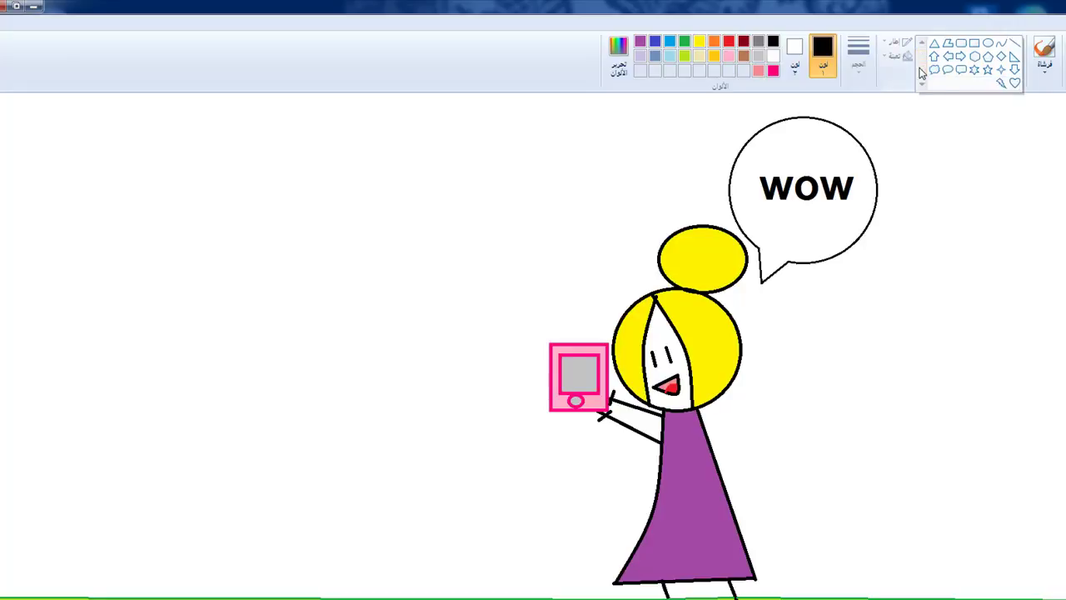
pyautogui.click(1014, 82)
pyautogui.click(730, 41)
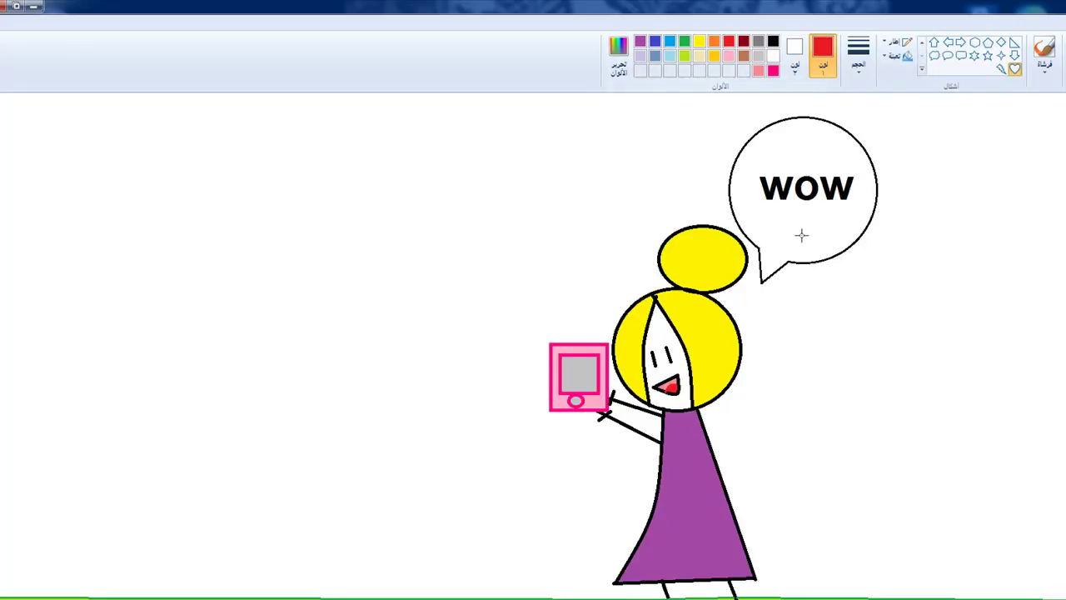
pyautogui.moveTo(781, 217); pyautogui.dragTo(828, 250)
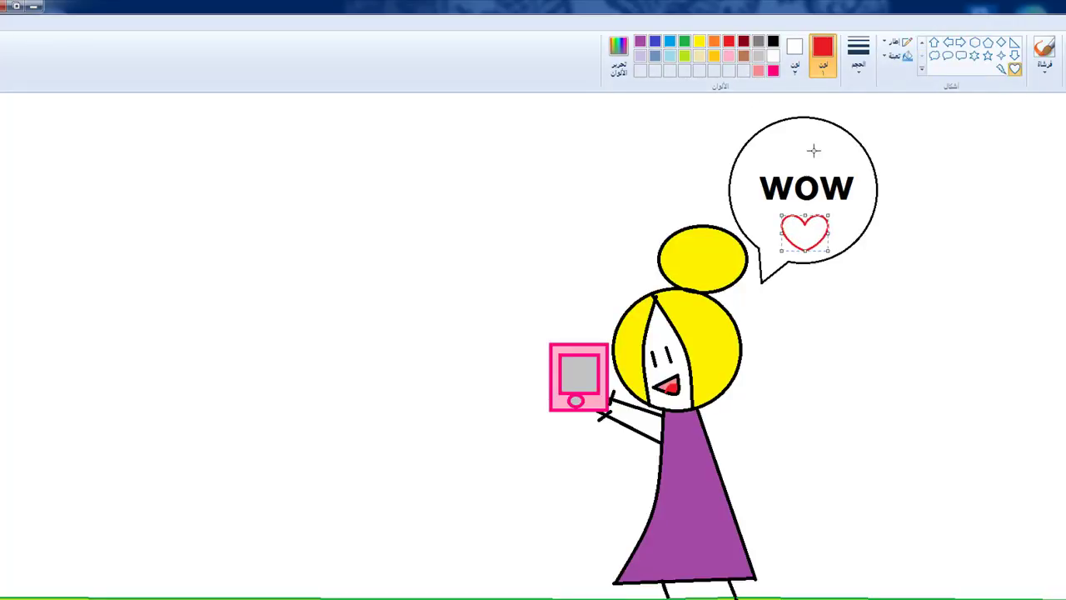
pyautogui.moveTo(781, 128); pyautogui.dragTo(827, 162)
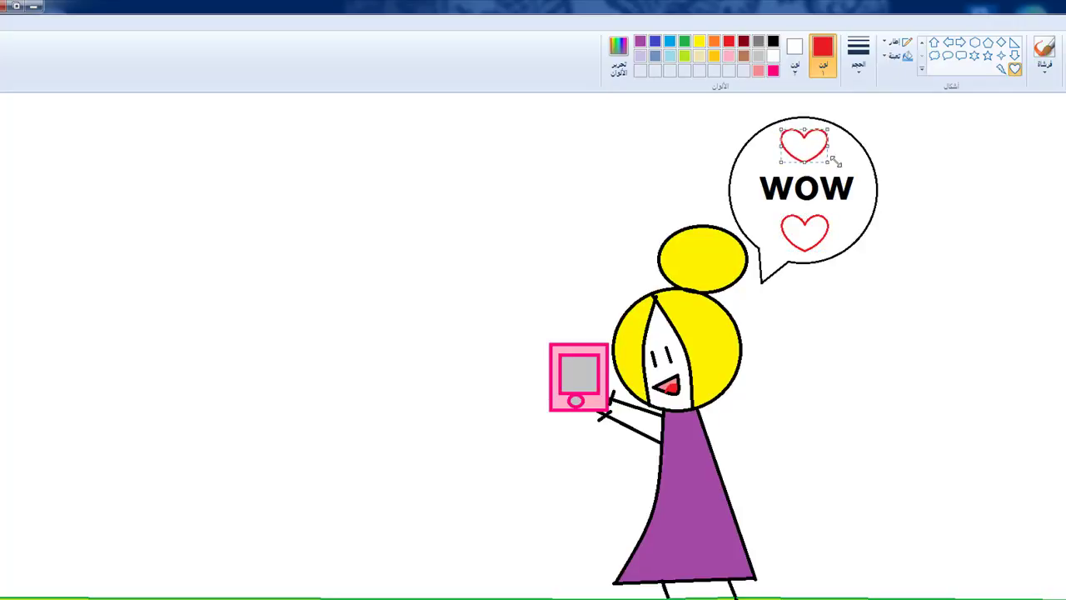
pyautogui.click(1065, 46)
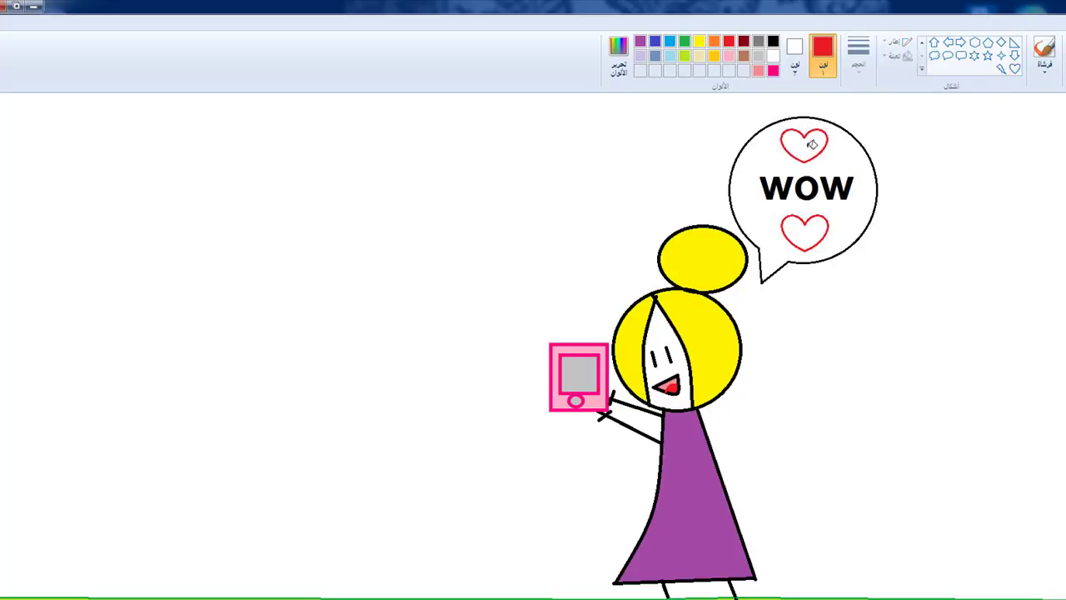
pyautogui.click(812, 145)
pyautogui.click(813, 235)
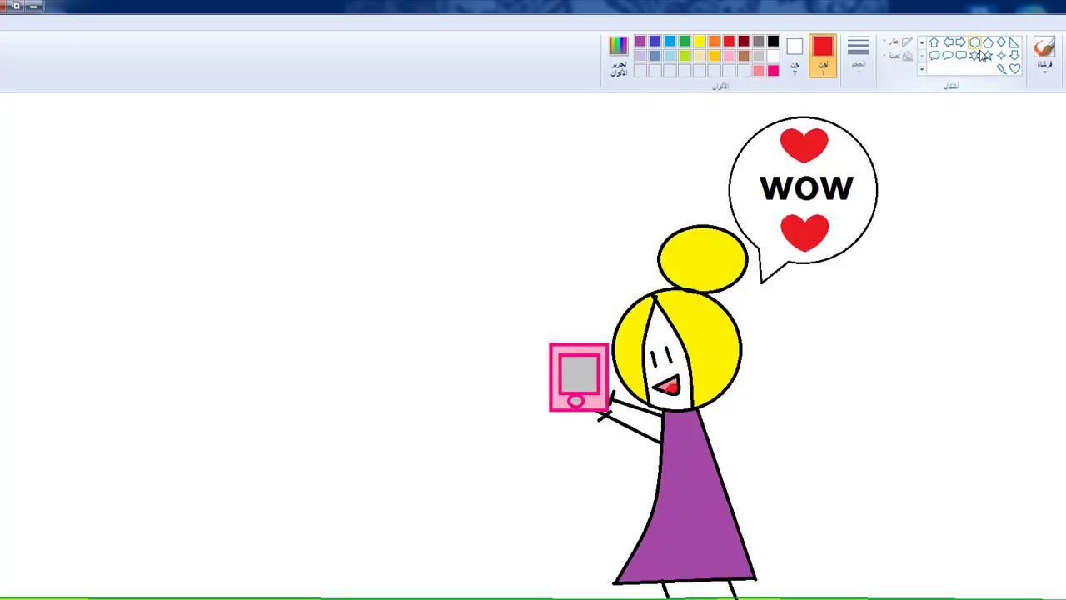
# Step: Draw a yellow circle in the sky at the upper-left corner of the canvas and fill it with yellow as the sun
pyautogui.click(921, 43)
pyautogui.click(988, 42)
pyautogui.click(702, 43)
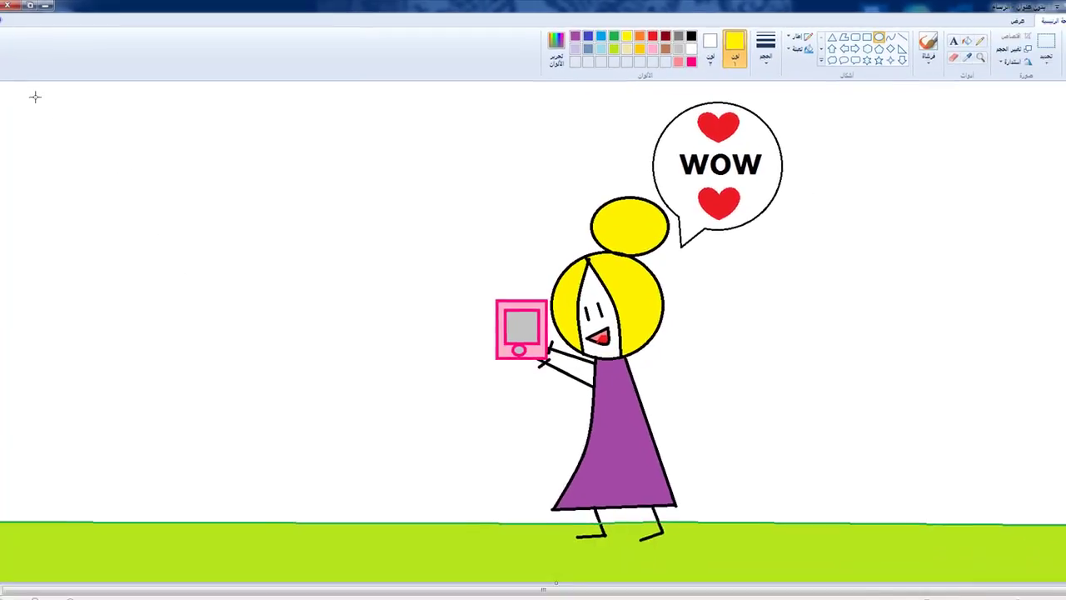
pyautogui.moveTo(35, 96); pyautogui.dragTo(101, 157)
pyautogui.click(923, 38)
pyautogui.click(90, 131)
# Step: Draw straight yellow rays of alternating long and short length around the sun
pyautogui.click(862, 35)
pyautogui.moveTo(112, 97); pyautogui.dragTo(189, 92)
pyautogui.moveTo(115, 122)
pyautogui.mouseDown()
pyautogui.moveTo(154, 125)
pyautogui.moveTo(153, 177)
pyautogui.mouseUp()
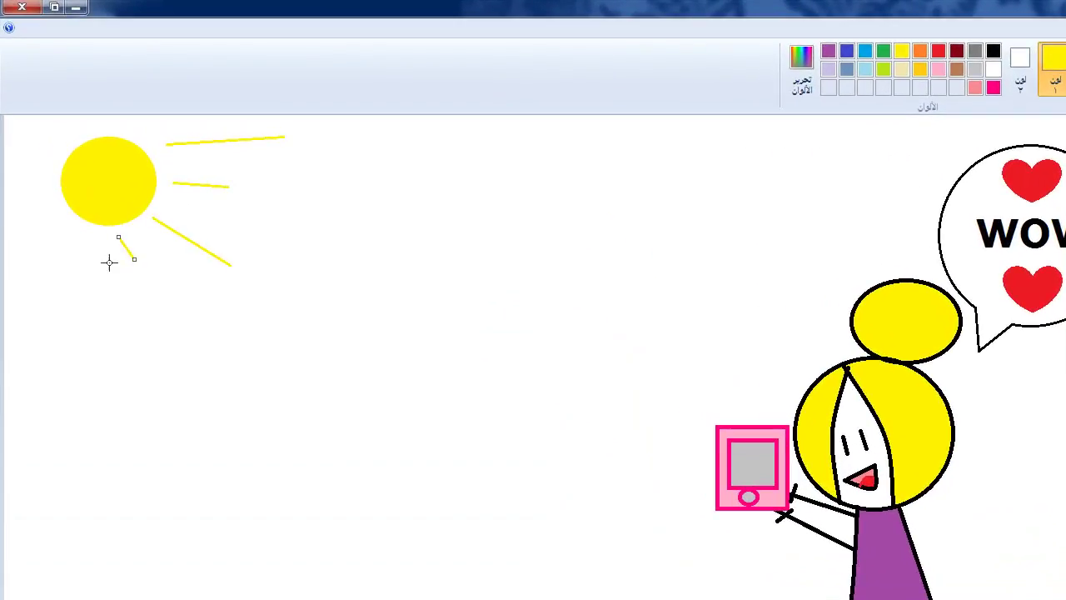
pyautogui.moveTo(82, 233); pyautogui.dragTo(107, 347)
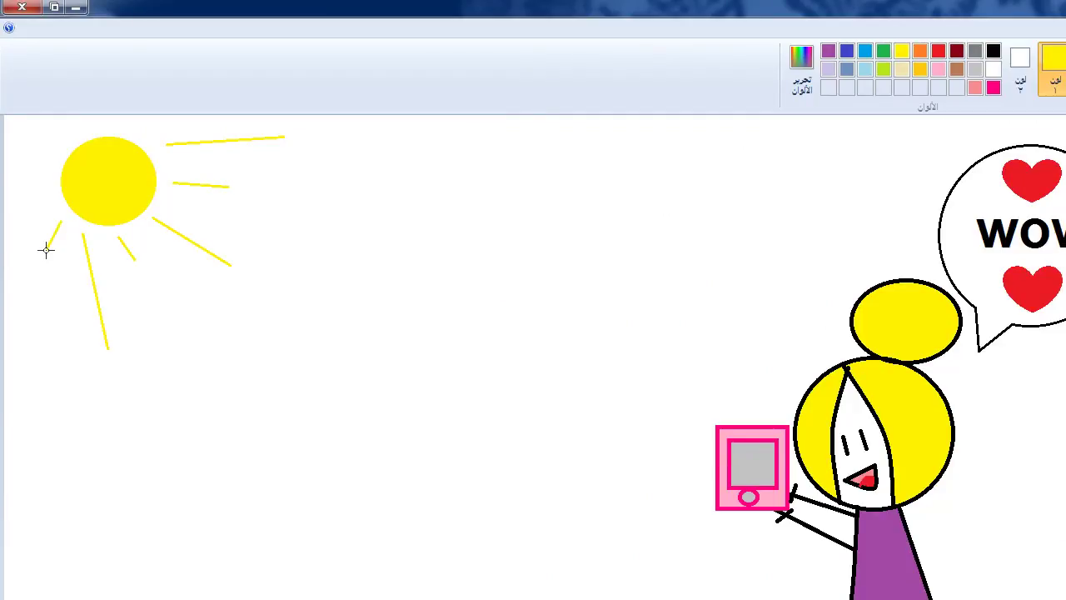
pyautogui.moveTo(51, 197); pyautogui.dragTo(7, 213)
pyautogui.moveTo(31, 117); pyautogui.dragTo(62, 148)
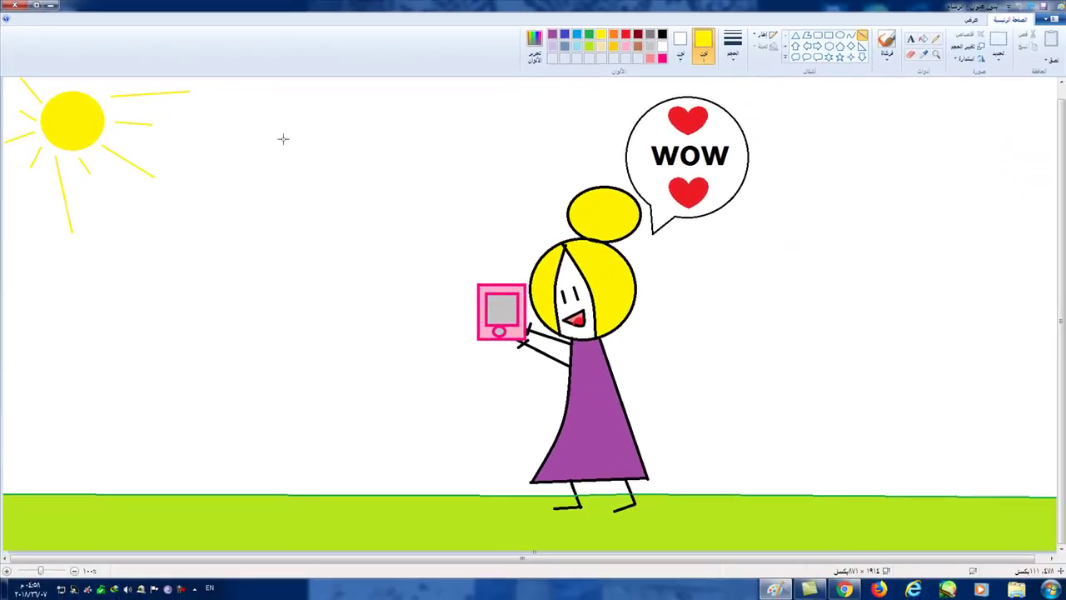
# Step: Paint two small black dots on the sun as eyes with the brush
pyautogui.click(887, 41)
pyautogui.click(731, 54)
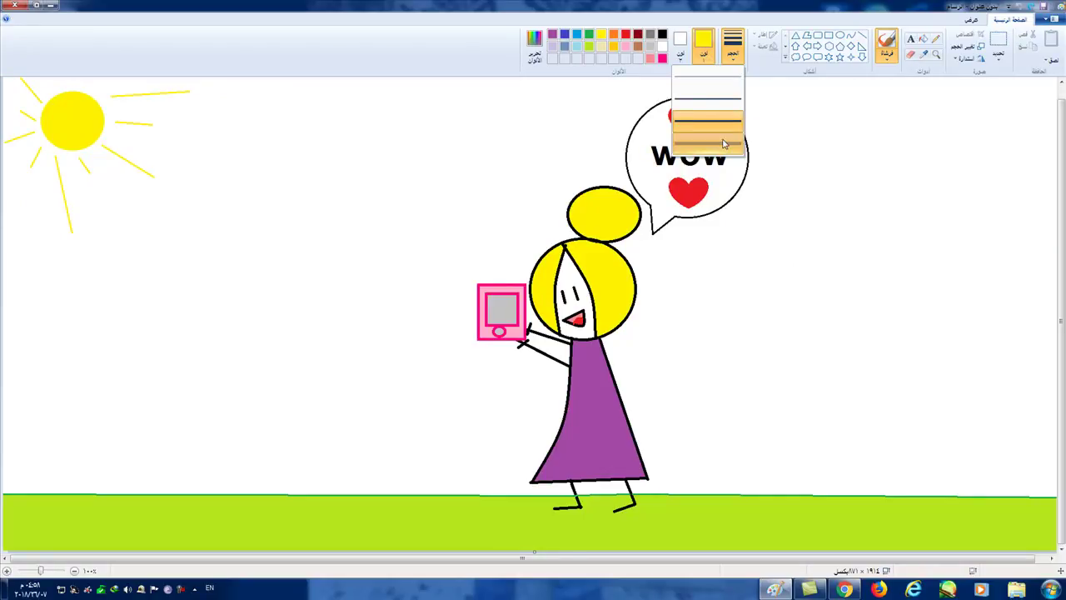
pyautogui.click(708, 125)
pyautogui.click(662, 34)
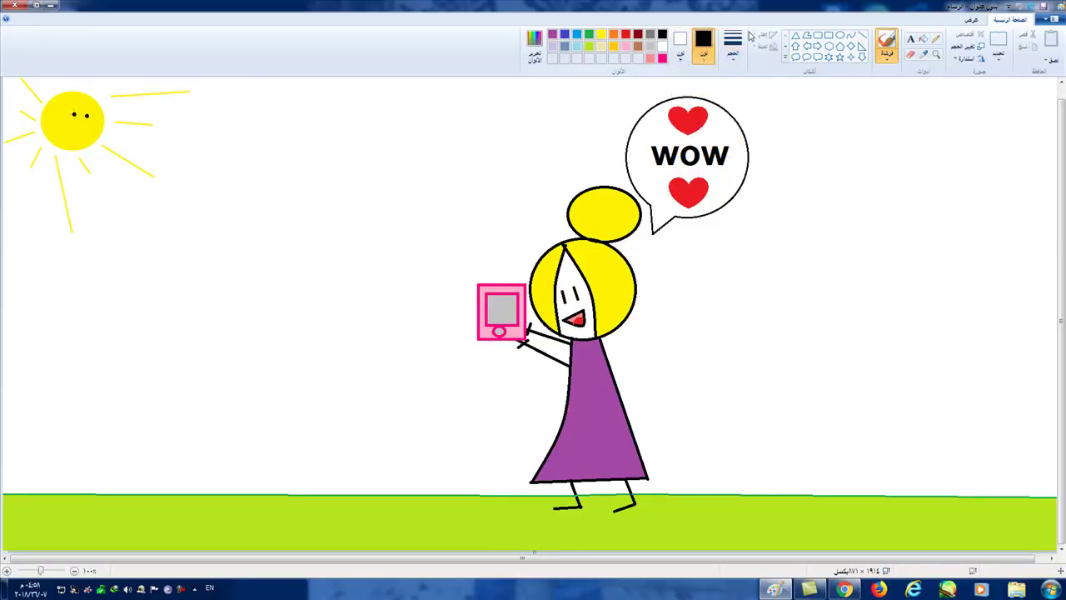
# Step: Draw a curved red smile below the sun's eyes
pyautogui.click(852, 37)
pyautogui.click(626, 36)
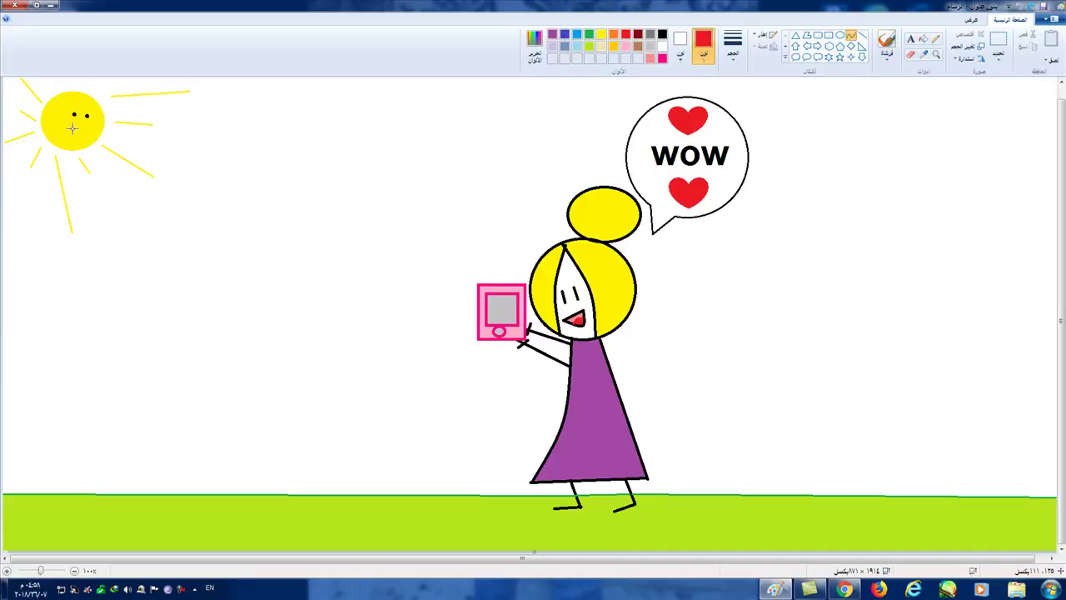
pyautogui.moveTo(72, 126)
pyautogui.mouseDown()
pyautogui.moveTo(85, 131)
pyautogui.moveTo(75, 143)
pyautogui.mouseUp()
pyautogui.click(268, 122)
pyautogui.click(809, 589)
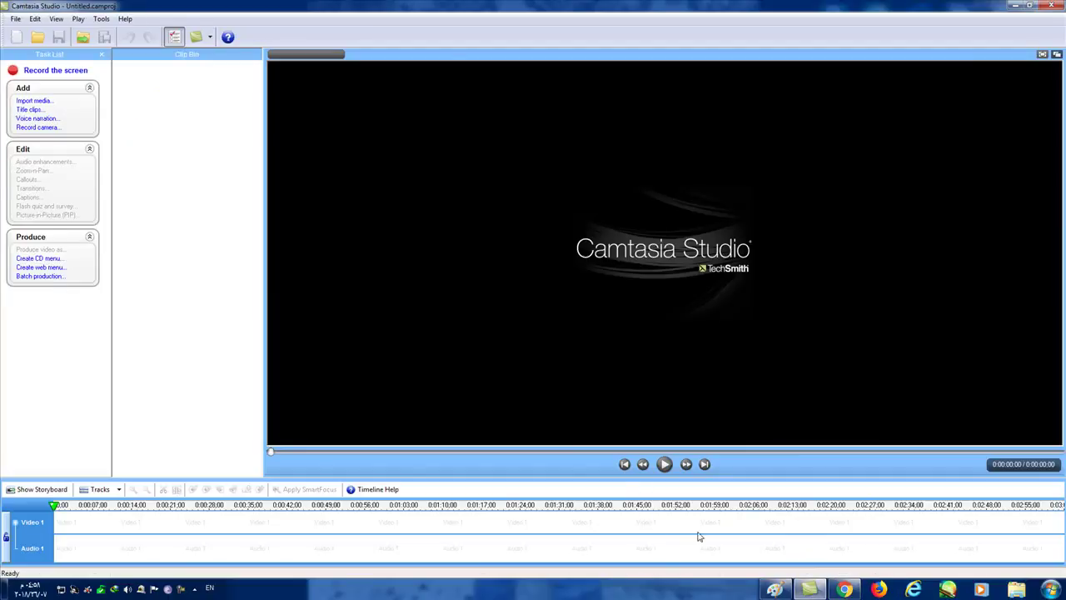
pyautogui.click(810, 590)
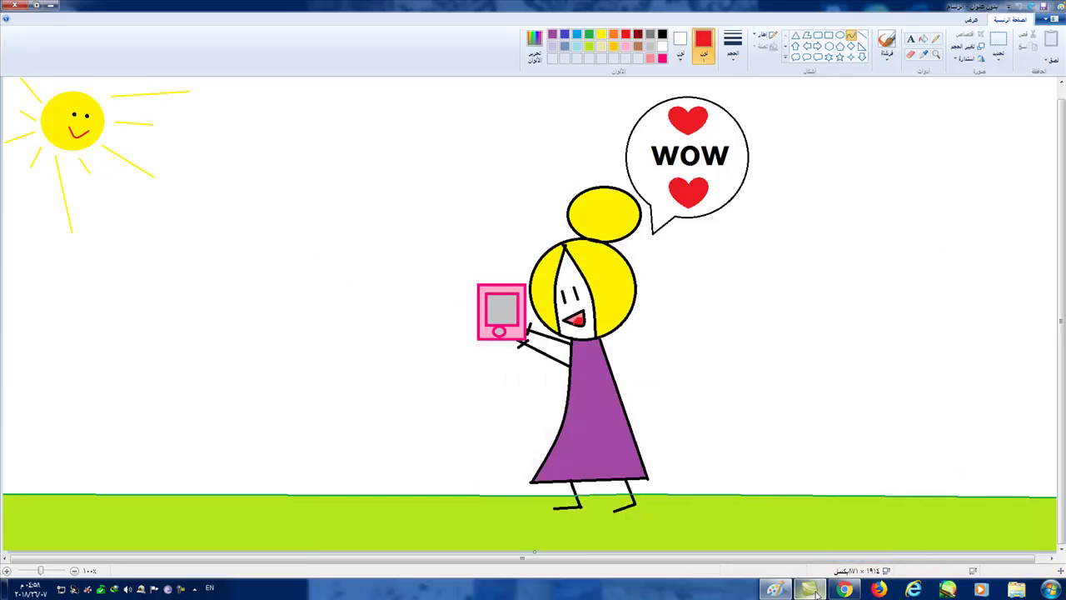